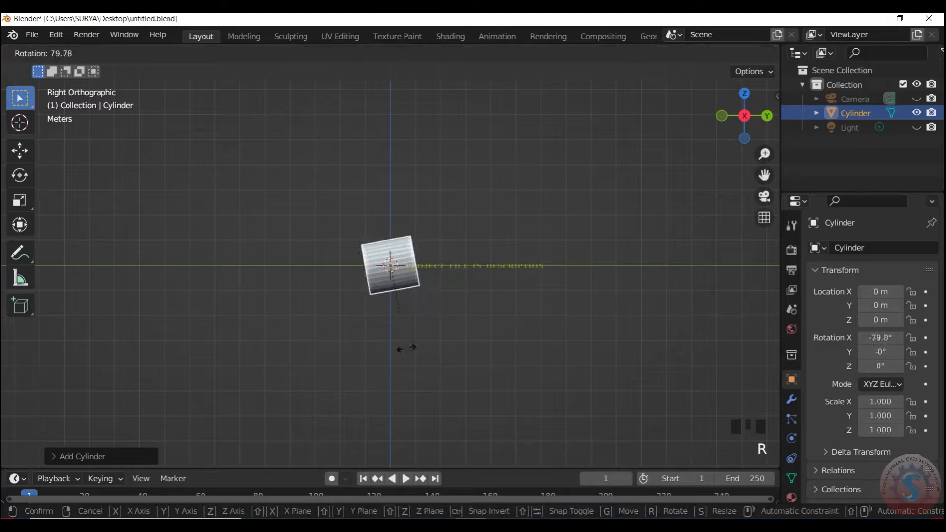
- Rotate the cylinder -90° about the X axis so it lies along the Y axis
left_click(392, 301)
left_click_drag(735, 122, 731, 120)
key("KP_0")
key("KP_7")
key("KP_3")
key("KP_3")
key("KP_1")
key("KP_3")
scroll(728, 116, "up", 5)
- Delete both circular end faces of the cylinder in Edit Mode
left_click_drag(727, 109, 737, 115)
left_click(74, 52)
left_click(73, 84)
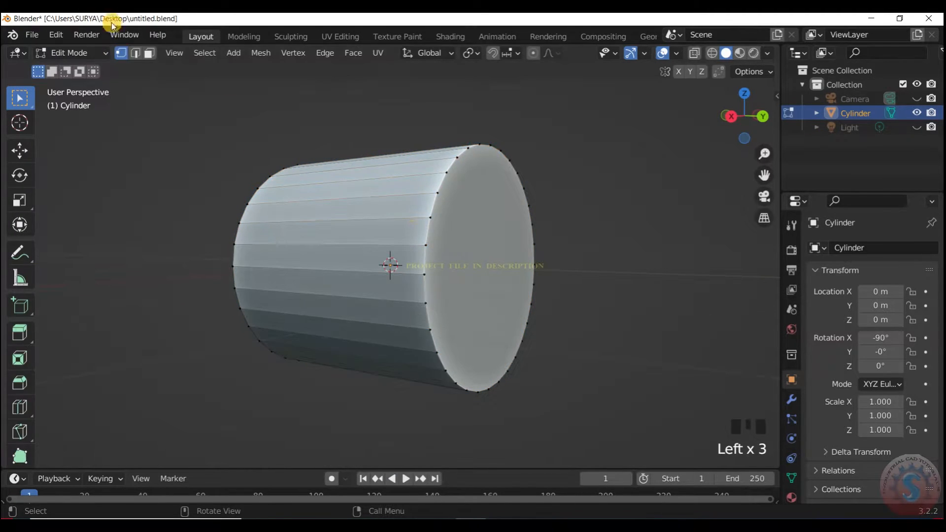
left_click(498, 268)
key("x")
left_click(493, 297)
left_click_drag(730, 121, 748, 118)
left_click(389, 238)
key("x")
left_click(388, 238)
scroll(388, 237, "down", 4)
left_click(74, 53)
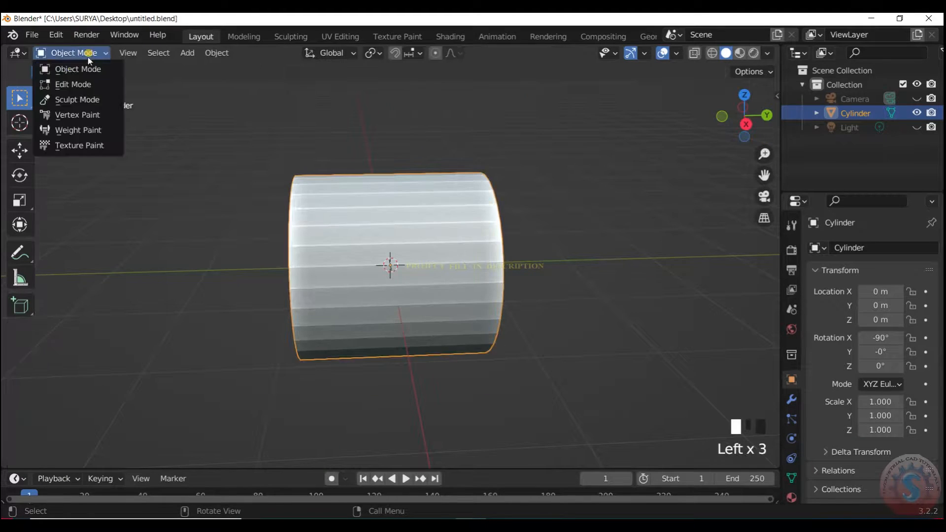
left_click(74, 67)
key("KP_3")
left_click(77, 53)
left_click(78, 85)
left_click_drag(421, 138, 494, 364)
left_click(121, 52)
left_click(470, 346)
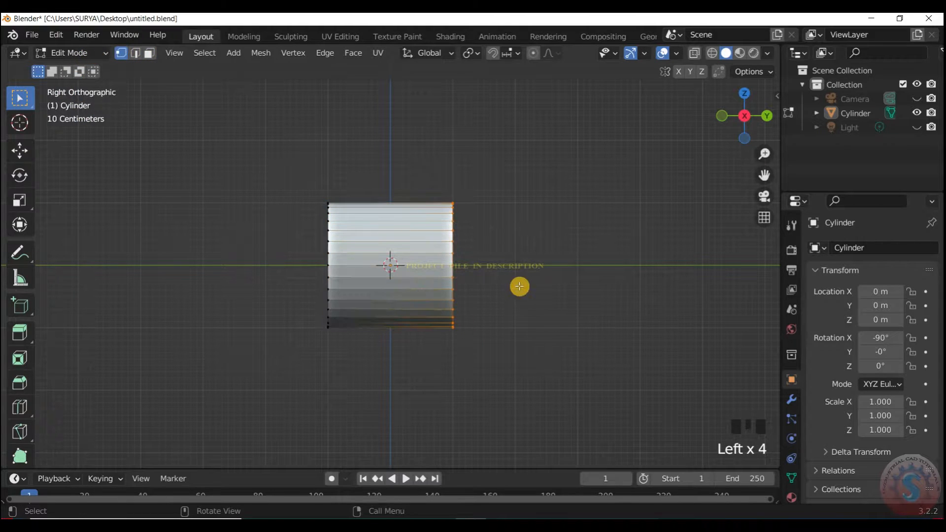
key("e")
right_click(550, 278)
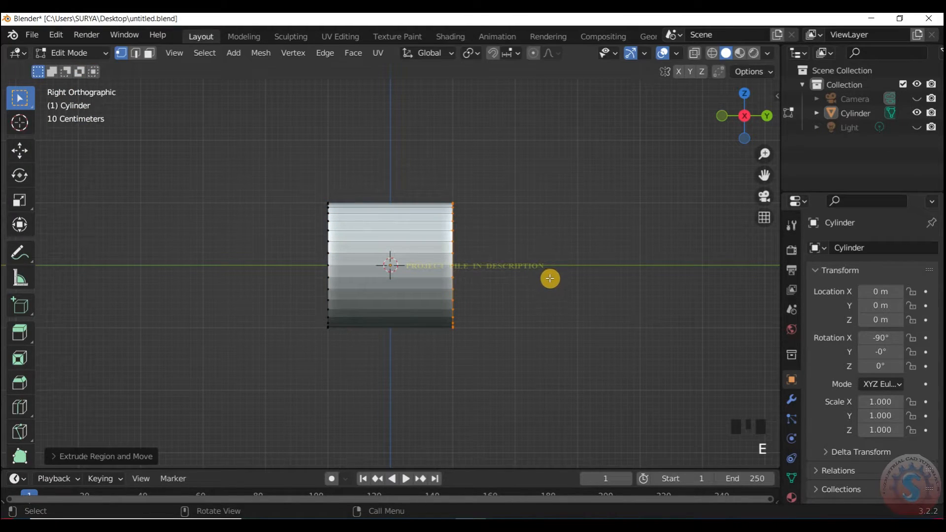
scroll(298, 295, "down", 3)
scroll(355, 268, "up", 2)
scroll(501, 277, "down", 4)
scroll(497, 267, "up", 2)
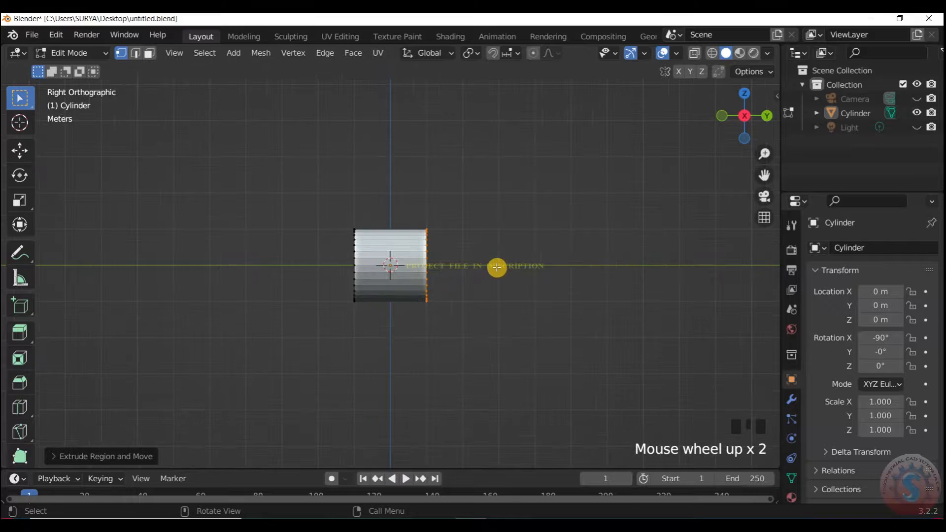
- Select the whole vertex ring around the cylinder's open end on the +Y side
scroll(690, 125, "up", 1)
left_click_drag(738, 116, 712, 124)
scroll(699, 103, "up", 1)
left_click_drag(571, 354, 406, 166)
scroll(572, 205, "down", 2)
scroll(641, 158, "up", 2)
mouse_move(724, 117)
left_mouse_down()
mouse_move(772, 119)
mouse_move(725, 115)
left_mouse_up()
- Try to extrude the selected +Y end ring along the global Y axis
key("e")
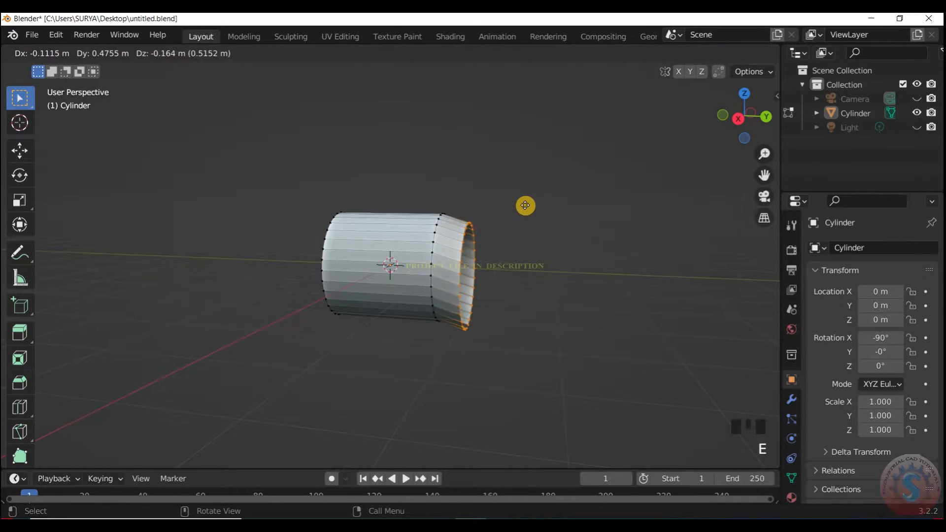
right_click(536, 192)
key("g")
right_click(541, 187)
key("e")
key("y")
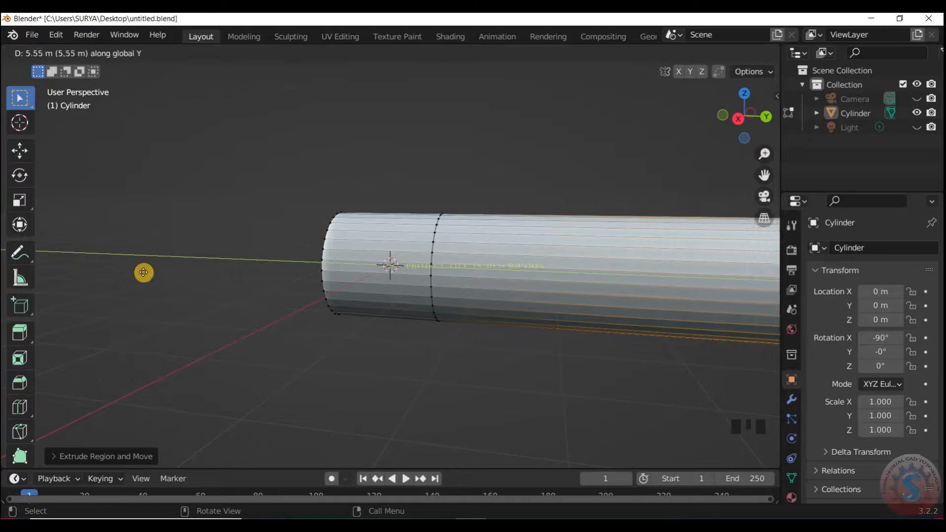
left_click(486, 236)
scroll(754, 268, "down", 6)
scroll(712, 286, "up", 2)
key("KP_3")
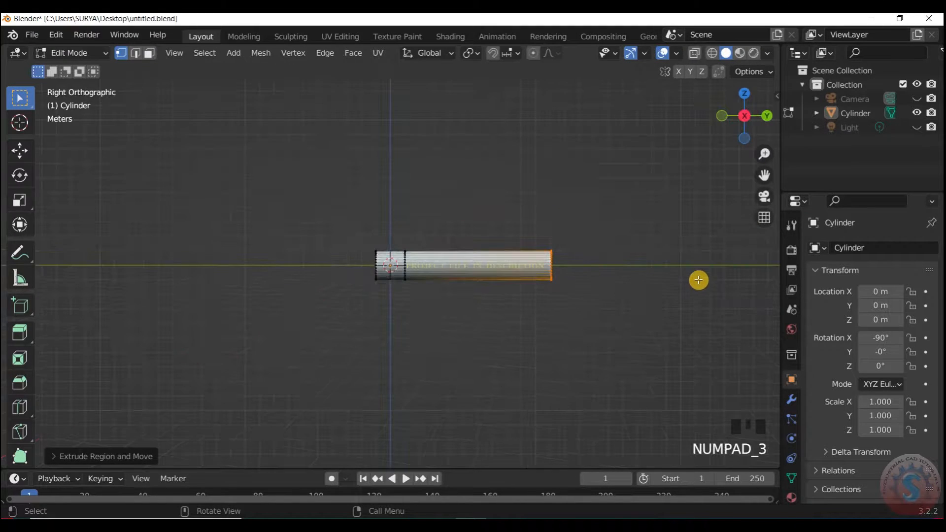
scroll(667, 291, "up", 2)
key("ctrl+z")
scroll(486, 326, "up", 1)
- Extrude the selected +Y end ring about 7.29 m along the global Y axis
key("e")
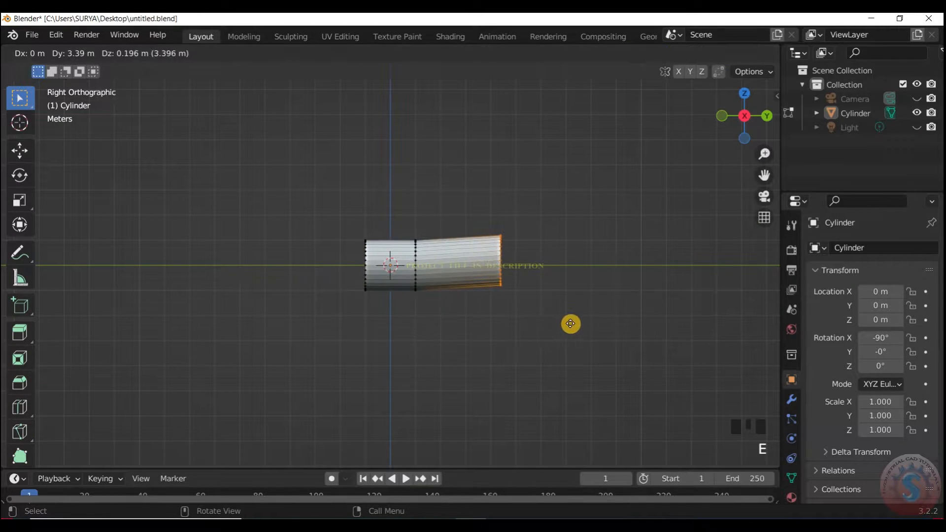
key("y")
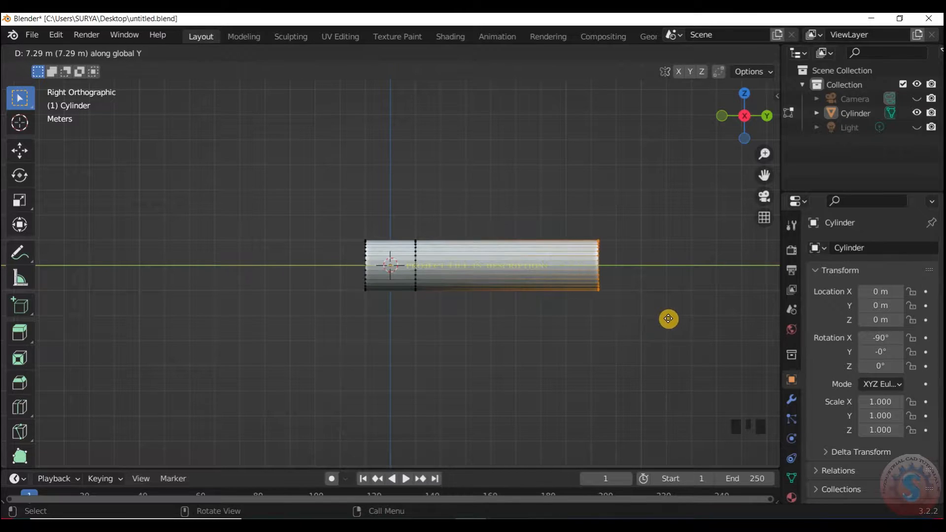
left_click(668, 319)
- Select the vertex ring at the cylinder's opposite end and extrude it in the negative Y direction into a longer section
left_click_drag(382, 313, 391, 345)
left_click_drag(740, 123, 790, 117)
left_click_drag(340, 230, 398, 324)
left_click_drag(745, 124, 737, 115)
key("KP_3")
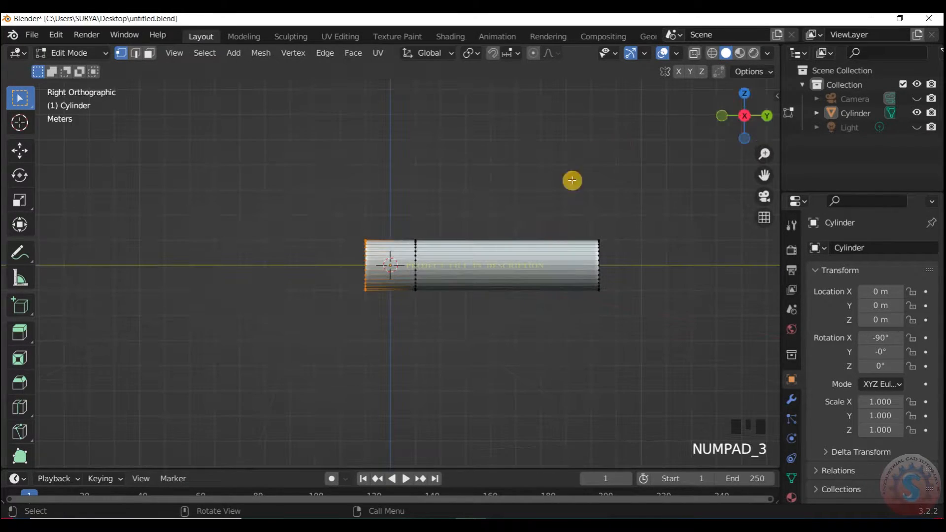
scroll(376, 294, "up", 2)
key("e")
key("y")
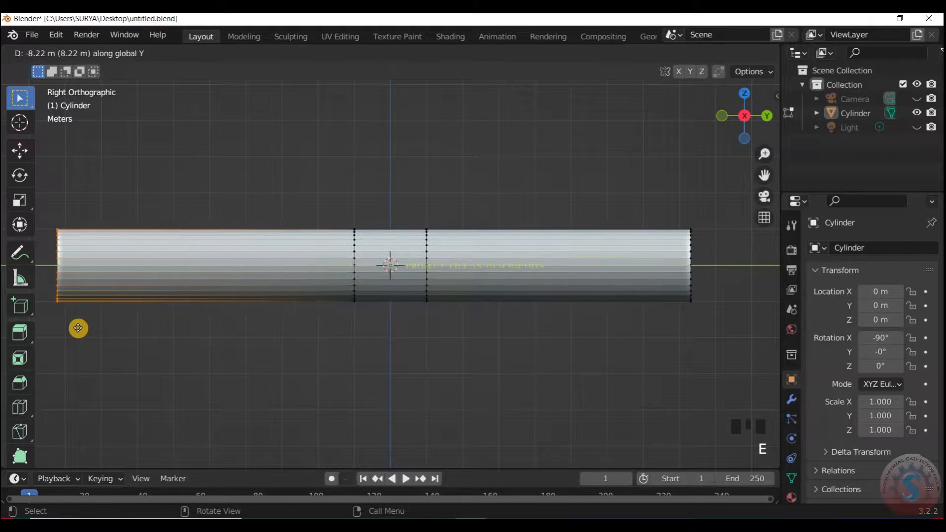
left_click(739, 344)
scroll(739, 343, "down", 3)
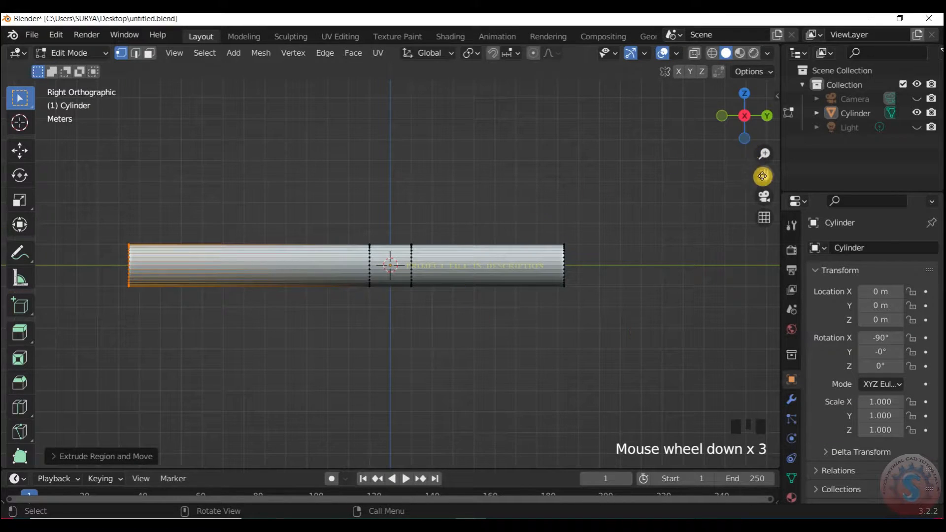
- Select the full vertex ring at the far end of the long section on the -Y side
left_click_drag(761, 172, 635, 216)
left_click(297, 213)
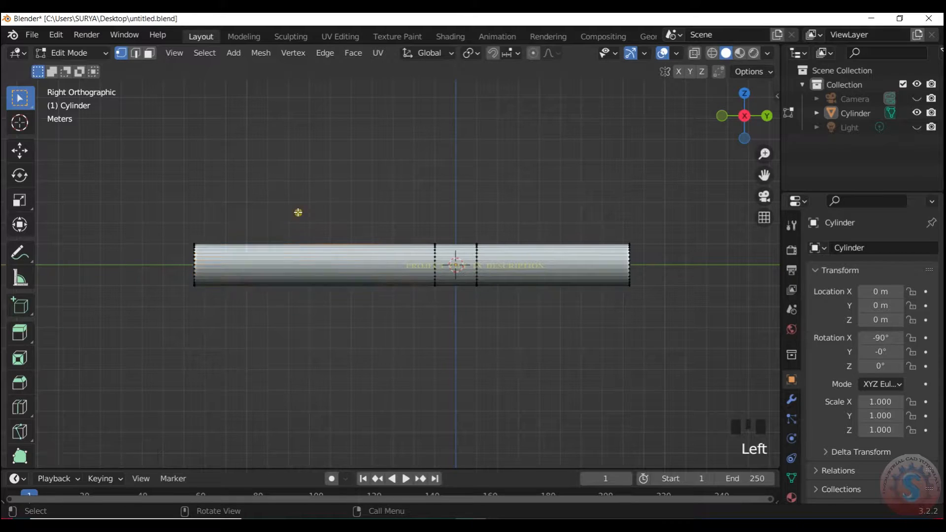
mouse_move(747, 120)
left_mouse_down()
mouse_move(732, 124)
mouse_move(741, 117)
left_mouse_up()
key("KP_3")
left_click_drag(765, 175, 907, 160)
scroll(317, 232, "up", 1)
left_click_drag(330, 213, 382, 306)
left_click_drag(745, 118, 772, 119)
left_click_drag(302, 205, 397, 317)
key("KP_3")
scroll(397, 274, "up", 2)
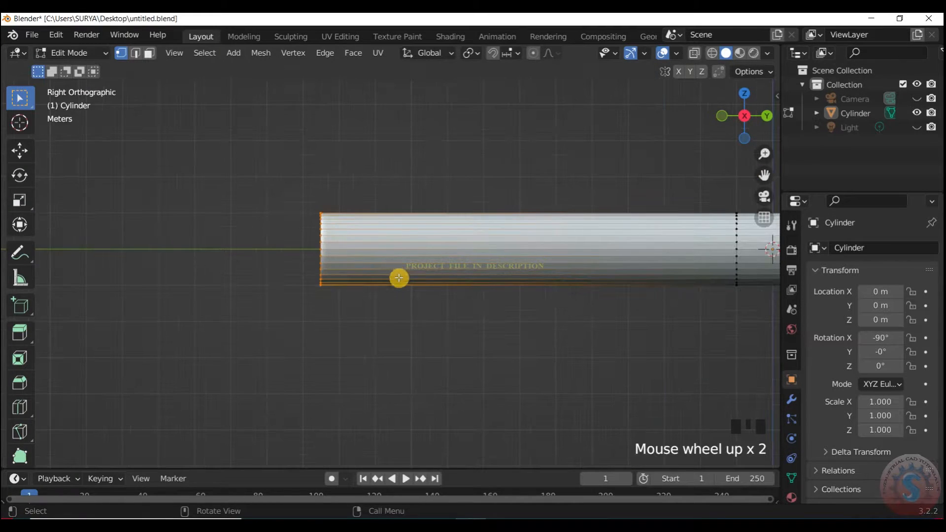
- Extrude the selected end ring a short distance outward and scale it up to form a conical flare
key("e")
left_click(368, 274)
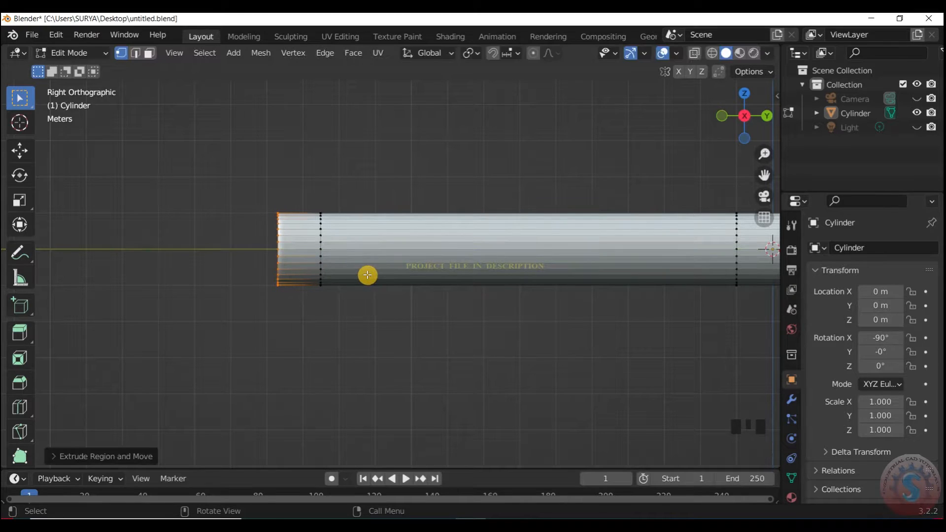
key("s")
left_click(418, 230)
- Extrude the flared ring further along Y to form the straight head section and save the file
key("e")
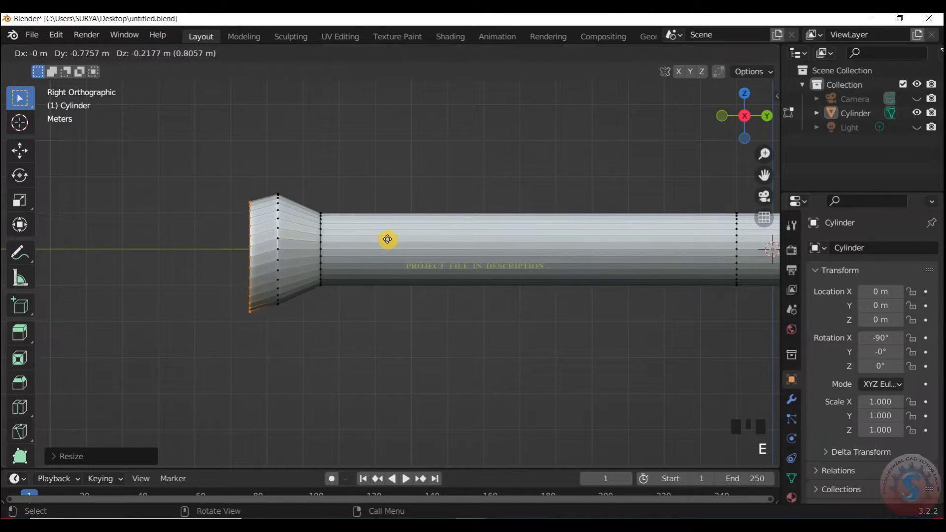
key("y")
left_click(330, 236)
scroll(344, 247, "down", 4)
scroll(694, 306, "up", 2)
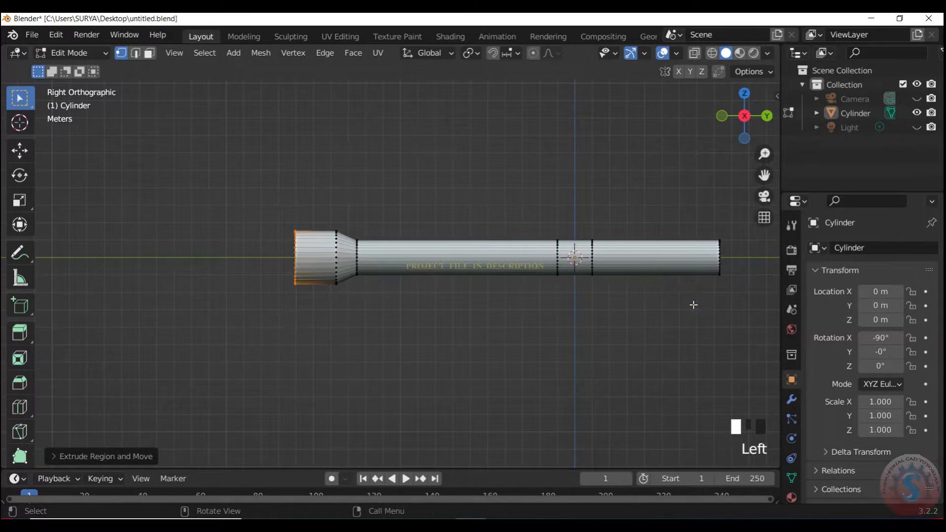
mouse_move(765, 175)
left_mouse_down()
mouse_move(591, 175)
mouse_move(763, 184)
left_mouse_up()
key("ctrl+s")
- Add 14 evenly spaced loop cuts around the long body section and 11 around the short section
scroll(519, 262, "down", 2)
scroll(519, 262, "up", 1)
key("ctrl+r")
left_click(311, 268)
left_click(310, 269)
left_click(367, 178)
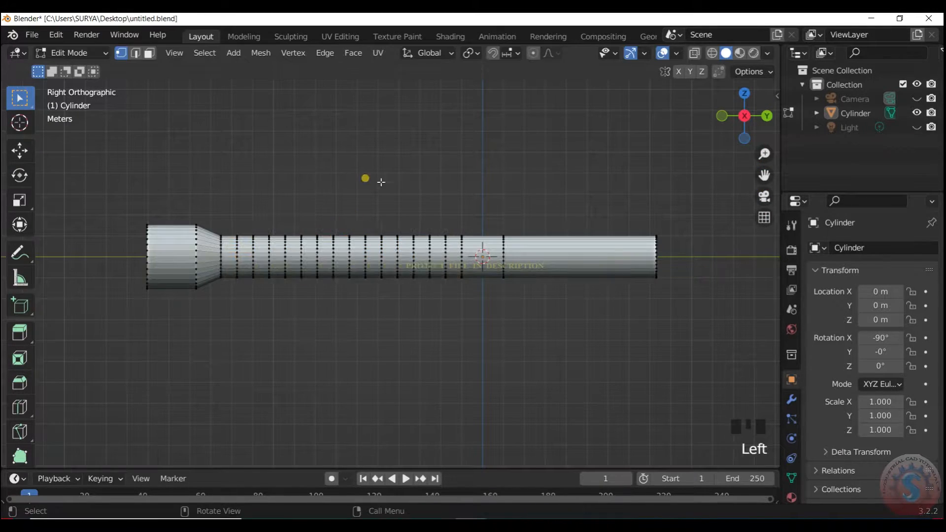
left_click(620, 291)
left_click(620, 290)
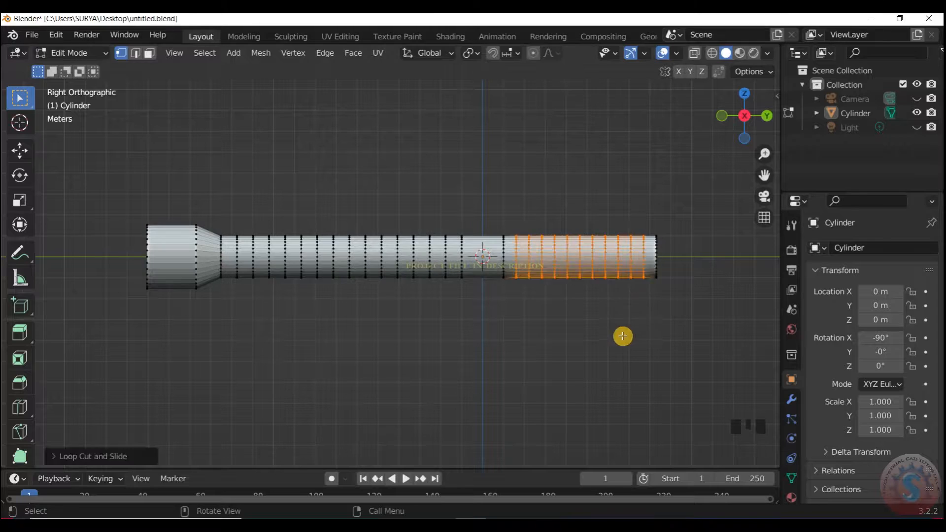
left_click(622, 337)
- Add four loop cuts to the middle section and extrude its two narrow face loops inward at about 0.91 scale as grooves
scroll(622, 337, "up", 1)
scroll(620, 330, "up", 1)
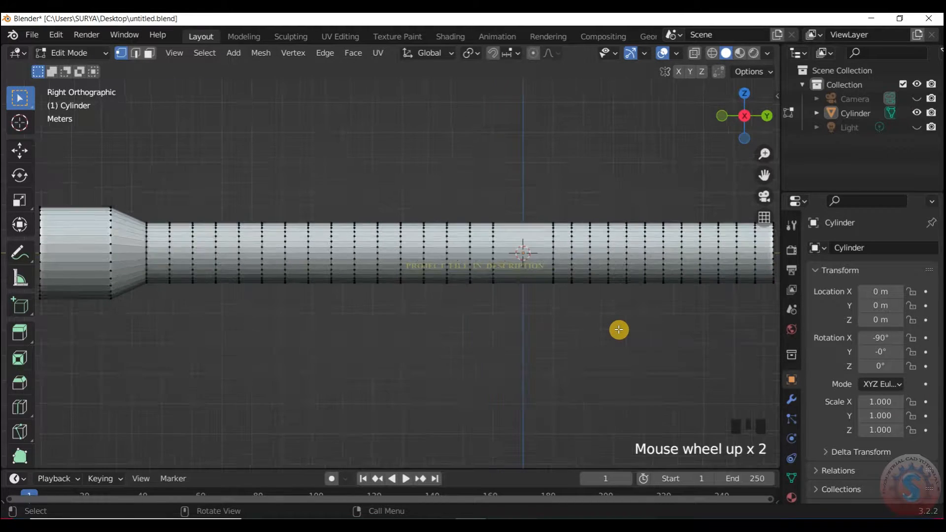
scroll(476, 322, "down", 3)
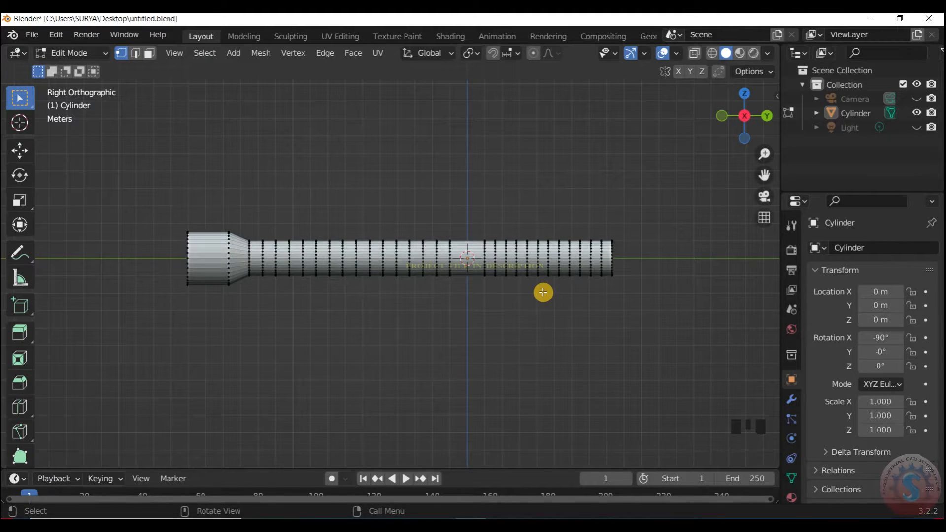
scroll(549, 220, "down", 1)
scroll(164, 276, "up", 1)
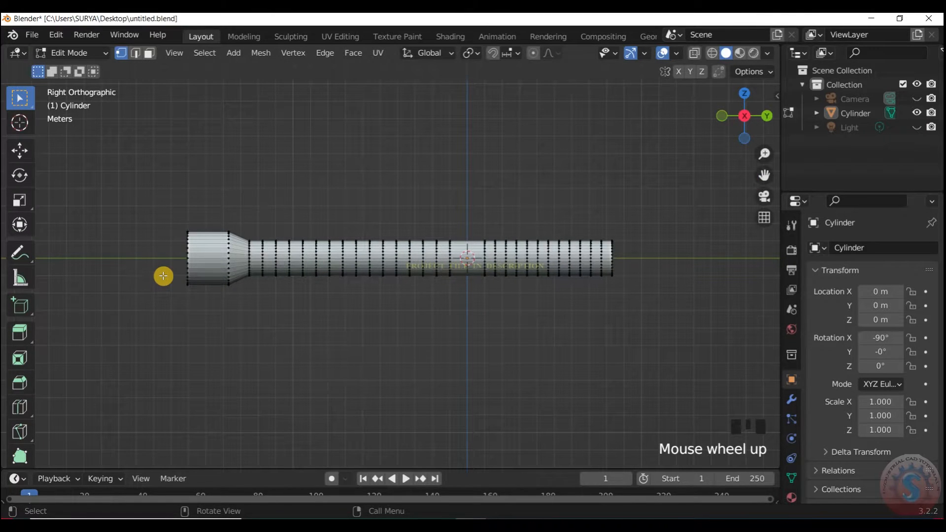
scroll(163, 276, "up", 1)
scroll(552, 254, "up", 3)
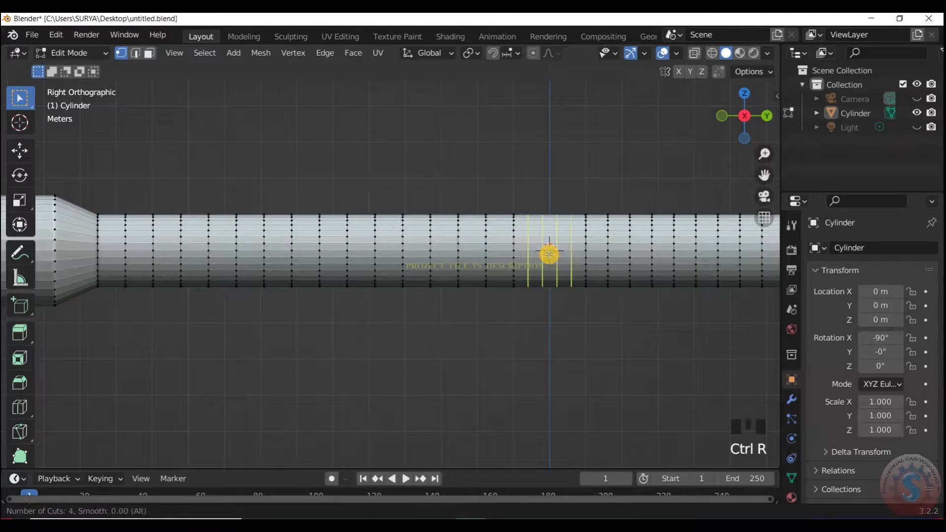
left_click(549, 254)
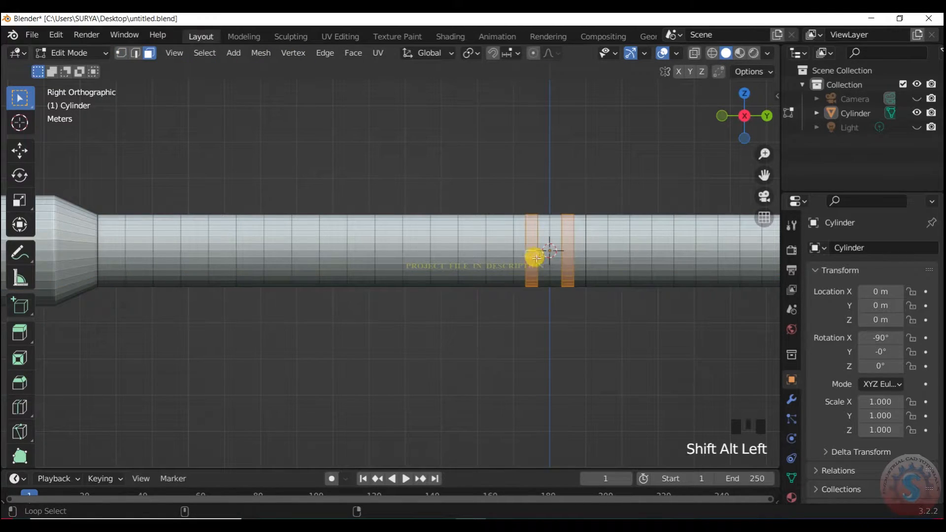
key("e")
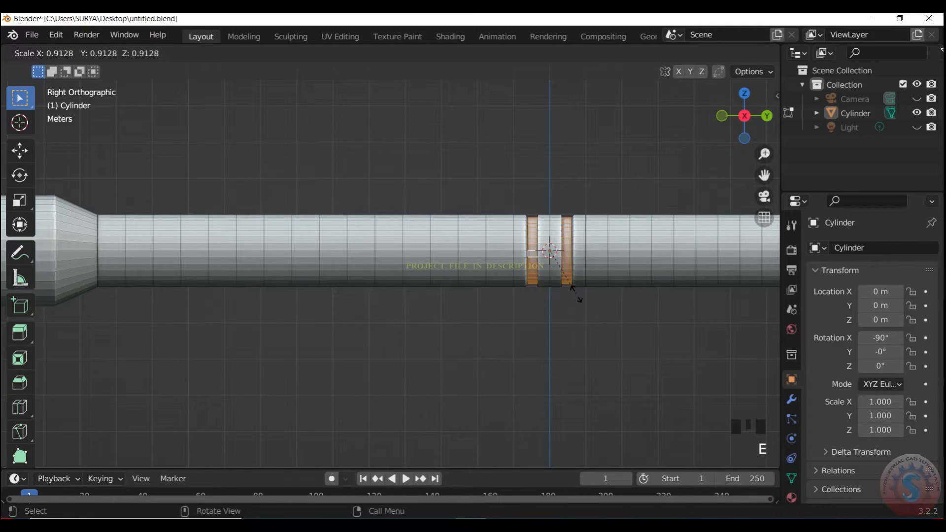
left_click(574, 296)
- Examine the two grooves around the middle of the body from several angles
middle_click_drag(570, 302, 638, 188)
key("KP_0")
key("KP_0")
scroll(596, 211, "down", 2)
middle_click_drag(596, 212, 695, 169)
scroll(695, 170, "down", 3)
scroll(636, 289, "up", 3)
scroll(745, 128, "down", 1)
left_click_drag(745, 128, 143, 283)
scroll(732, 112, "up", 2)
mouse_move(731, 111)
left_mouse_down()
mouse_move(741, 122)
mouse_move(730, 211)
mouse_move(695, 172)
mouse_move(676, 106)
mouse_move(624, 66)
mouse_move(727, 74)
mouse_move(742, 96)
mouse_move(730, 152)
mouse_move(720, 133)
mouse_move(752, 114)
mouse_move(739, 111)
left_mouse_up()
scroll(741, 123, "up", 1)
scroll(710, 149, "down", 1)
scroll(709, 150, "down", 3)
left_click(456, 237)
scroll(457, 237, "up", 1)
key("KP_7")
key("KP_3")
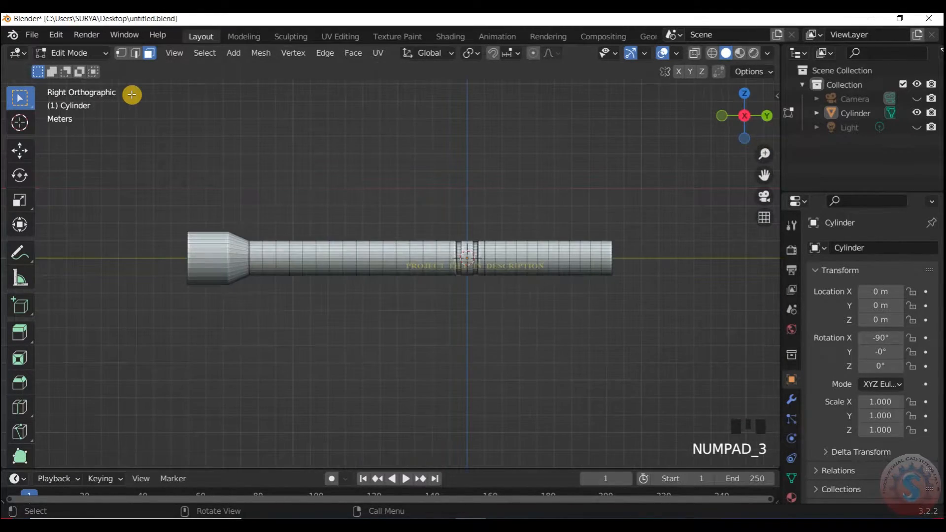
- Switch to Object Mode and examine the open end and the short section of the body
scroll(719, 167, "up", 2)
left_click(69, 52)
left_click(84, 68)
scroll(608, 133, "down", 1)
left_click_drag(737, 118, 745, 118)
scroll(327, 316, "up", 1)
left_click(78, 52)
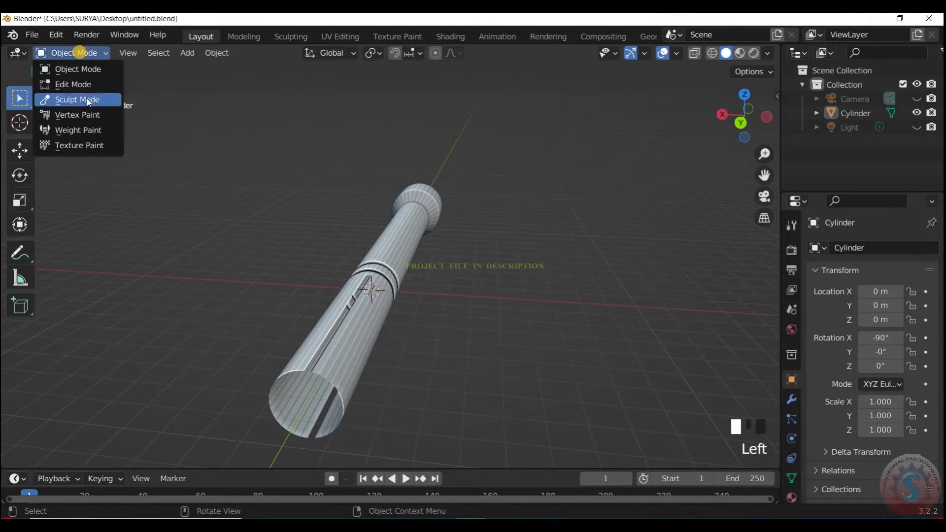
- In Edit Mode, select the edges on both sides of the lengthwise slot in the short section and close the gap
left_click(84, 82)
scroll(302, 373, "up", 2)
left_click(298, 375, "shift")
left_click(297, 372, "shift")
left_click(138, 56)
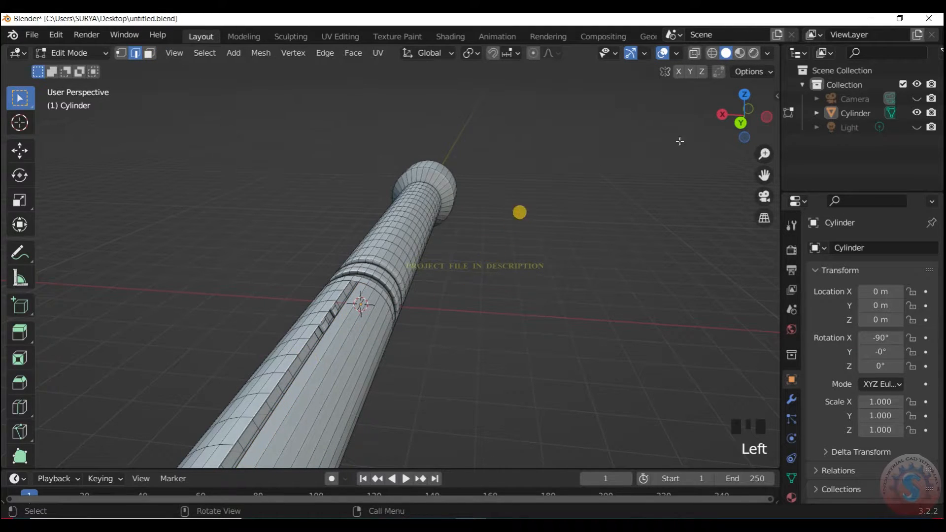
left_click_drag(742, 116, 719, 119)
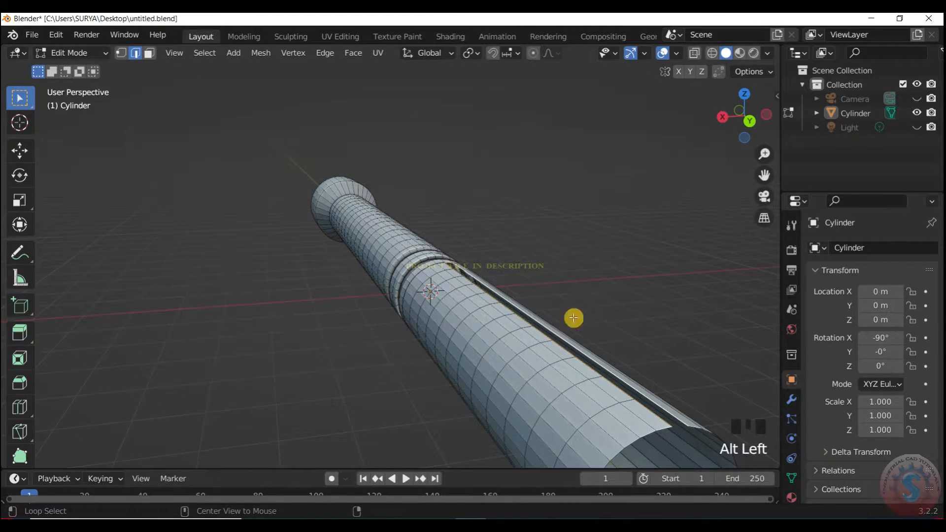
scroll(629, 197, "down", 2)
left_click_drag(735, 132, 653, 64)
scroll(269, 192, "up", 1)
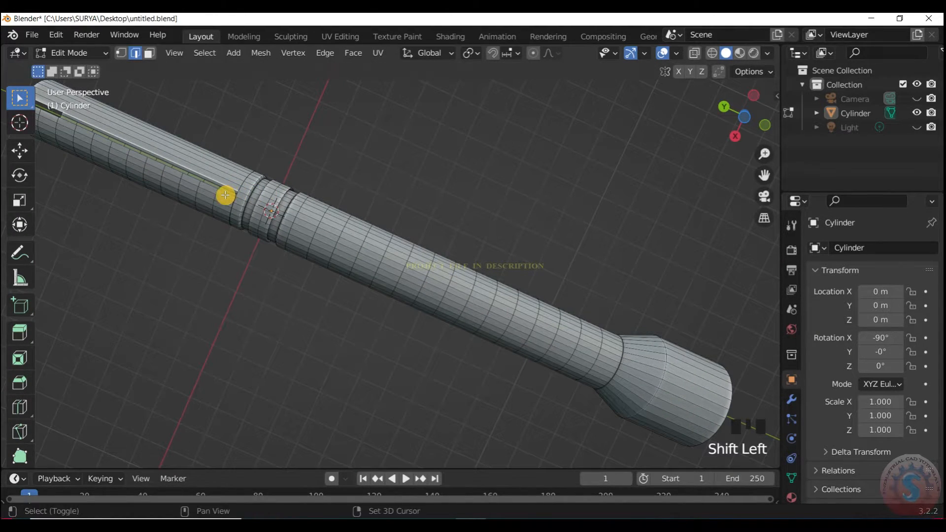
- Add 10 loop cuts across the undivided side of the short body section
scroll(294, 289, "down", 2)
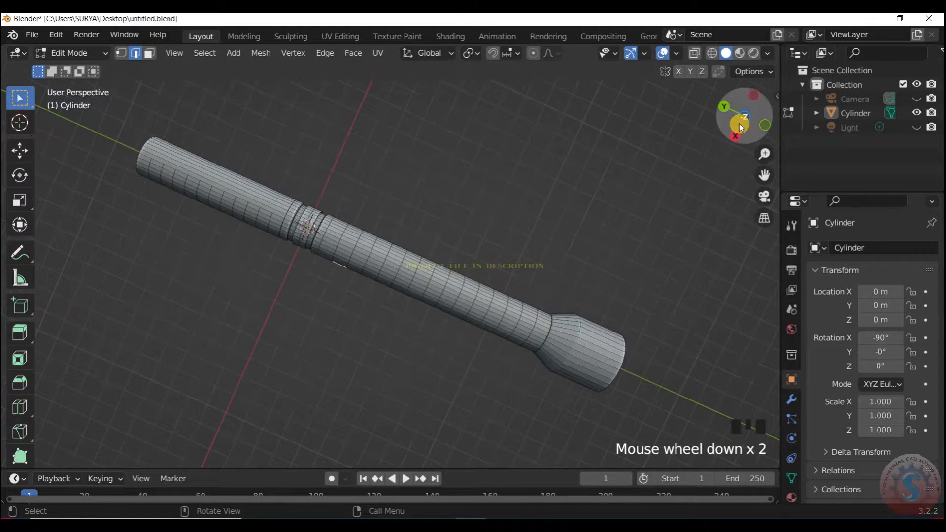
key("ctrl+r")
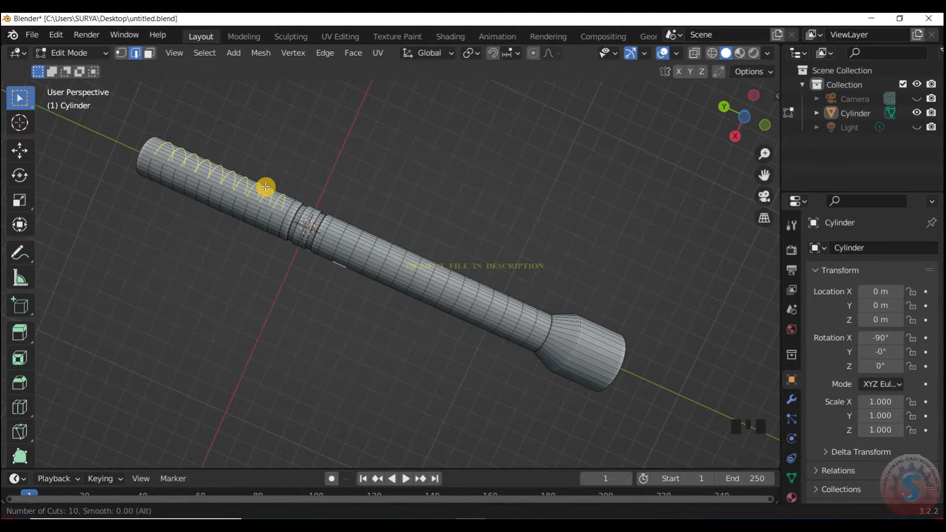
left_click(266, 186)
left_click(265, 187)
left_click(321, 147)
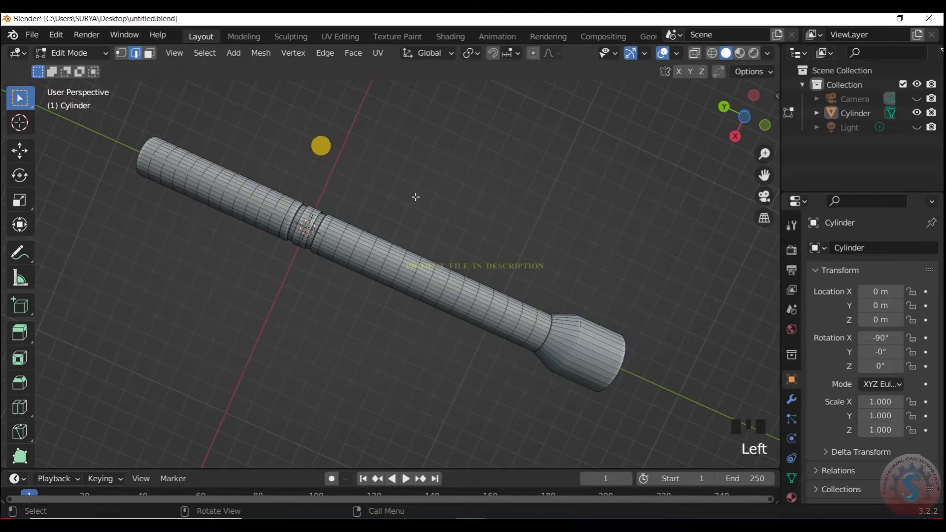
scroll(321, 146, "down", 1)
left_click_drag(739, 128, 287, 401)
scroll(659, 179, "up", 2)
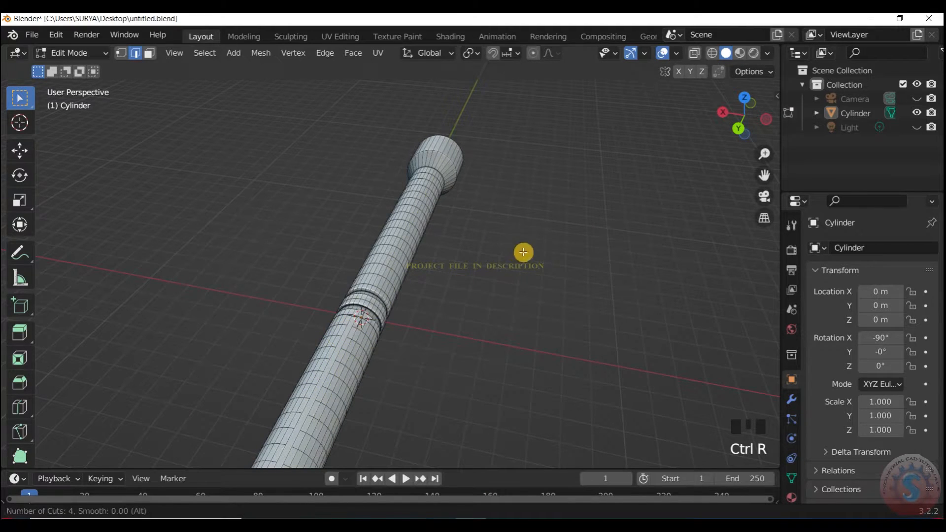
scroll(281, 458, "up", 4)
key("Escape")
scroll(516, 184, "down", 8)
left_click(547, 173)
- In Object Mode, shade the body smooth and enable Auto Smooth at 30°
left_click_drag(724, 121, 843, 124)
left_click(85, 56)
left_click(85, 69)
scroll(515, 280, "up", 2)
left_click(515, 280)
right_click(513, 267)
left_click(446, 219)
left_click(792, 478)
scroll(845, 416, "down", 6)
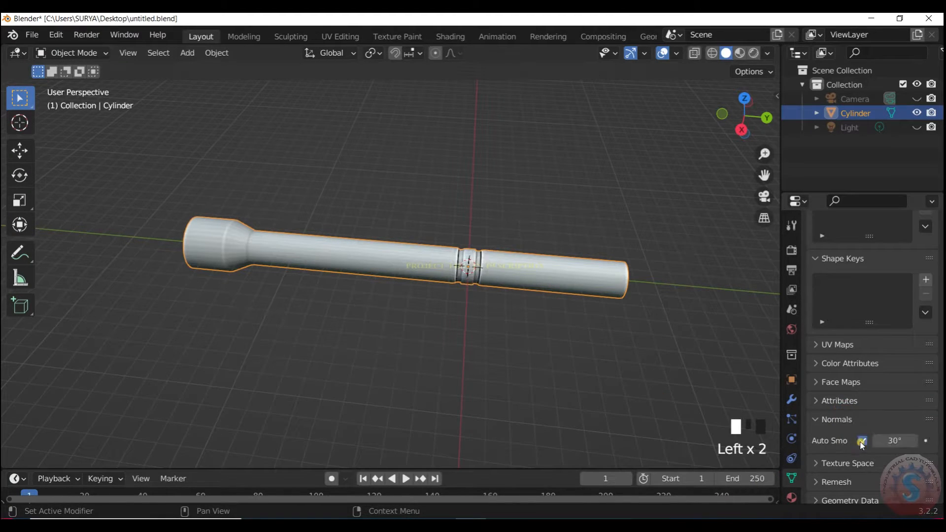
left_click(632, 340)
- In Edit Mode, bevel the edge loop where the head's straight part meets its taper, using 6 segments
left_click_drag(745, 116, 814, 133)
scroll(493, 197, "up", 3)
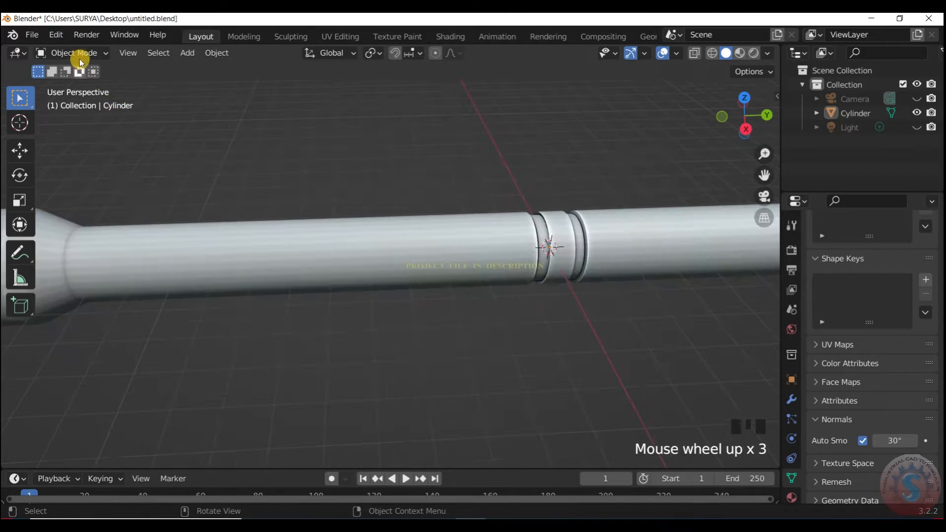
left_click(77, 54)
left_click(82, 83)
scroll(443, 197, "down", 3)
left_click_drag(730, 121, 767, 113)
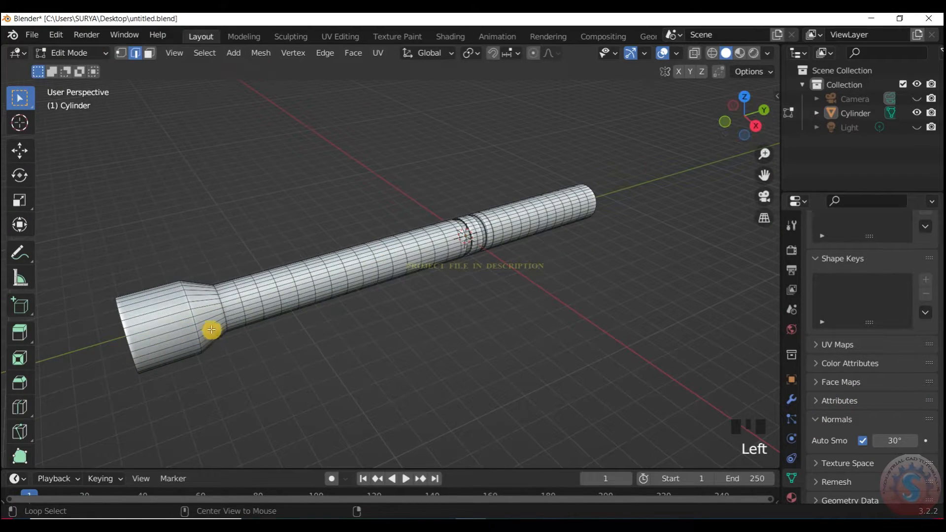
key("KP_3")
scroll(158, 253, "up", 2)
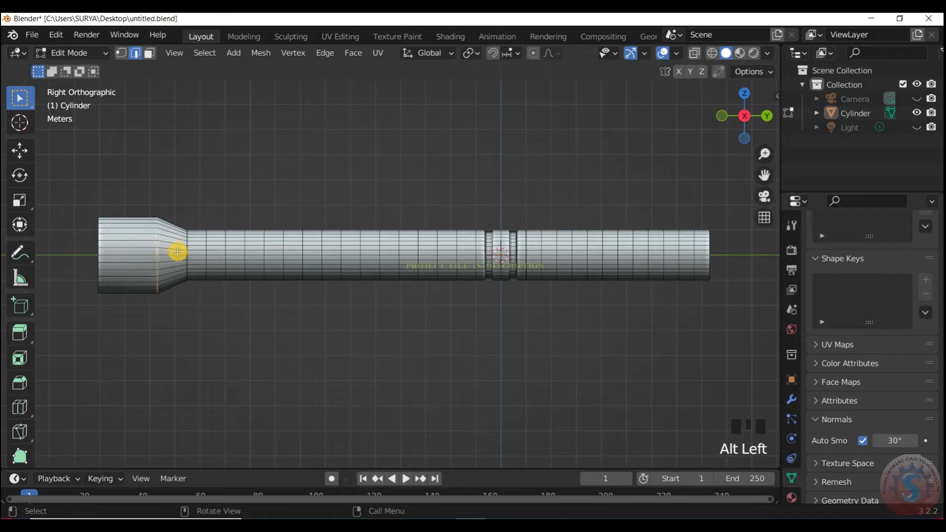
key("ctrl+b")
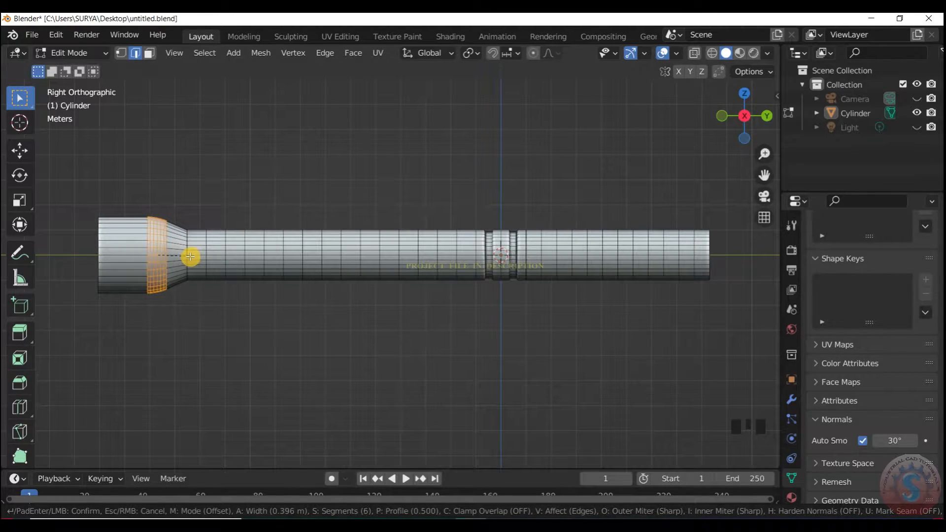
left_click(200, 255)
- Switch to Object Mode and save the project file
scroll(205, 192, "down", 2)
left_click(69, 53)
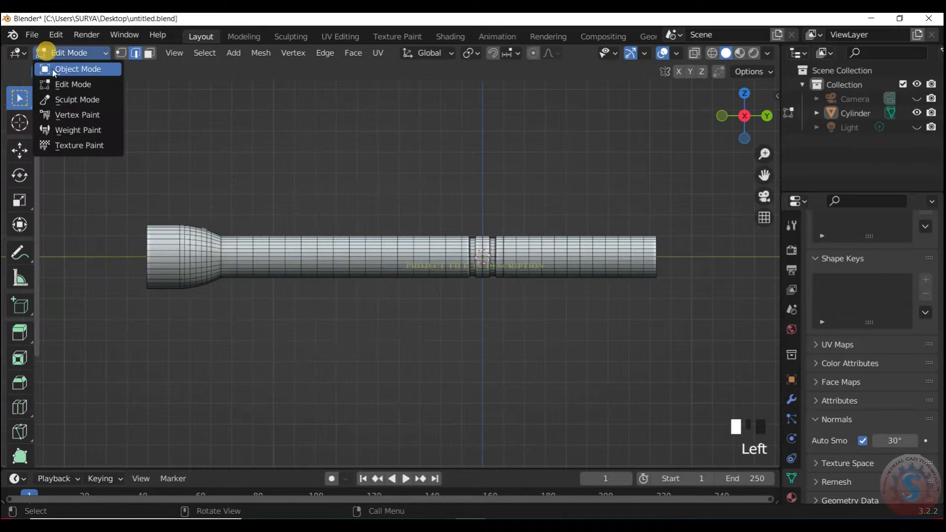
left_click(82, 68)
scroll(209, 172, "down", 1)
scroll(697, 101, "up", 2)
mouse_move(739, 112)
left_mouse_down()
mouse_move(750, 123)
mouse_move(745, 116)
left_mouse_up()
scroll(524, 180, "down", 2)
left_click(33, 35)
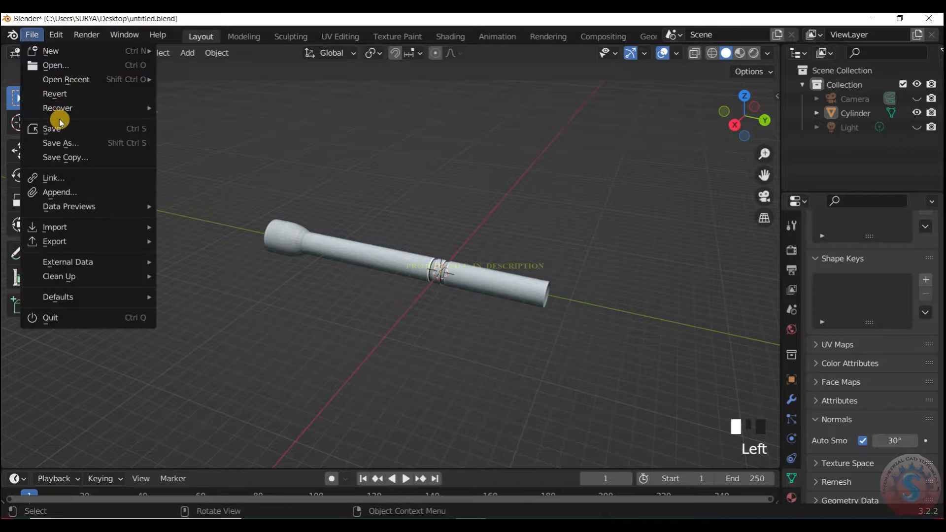
left_click(54, 124)
- Save the project file again after viewing the open head
scroll(423, 241, "up", 4)
left_click_drag(747, 127, 759, 117)
scroll(705, 165, "down", 3)
left_click(32, 35)
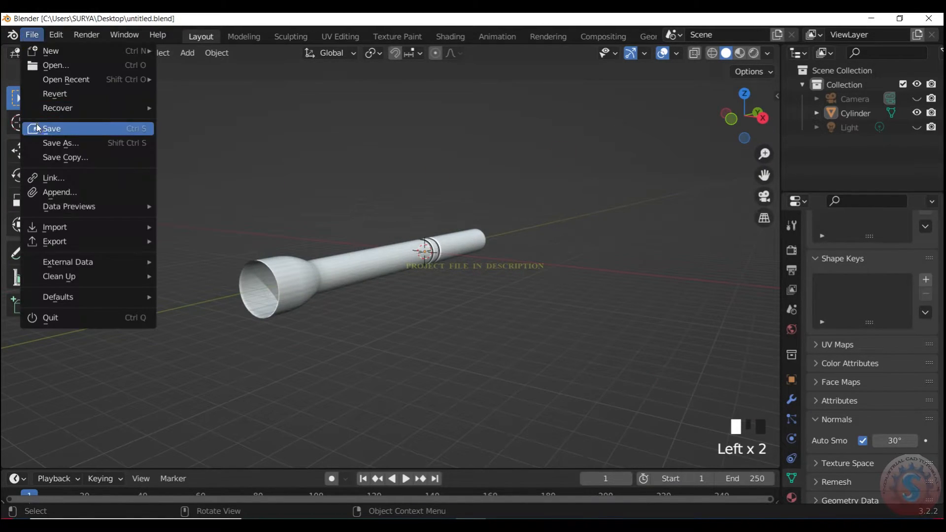
left_click(38, 127)
scroll(49, 81, "up", 1)
left_click(73, 53)
left_click(69, 81)
scroll(192, 305, "up", 1)
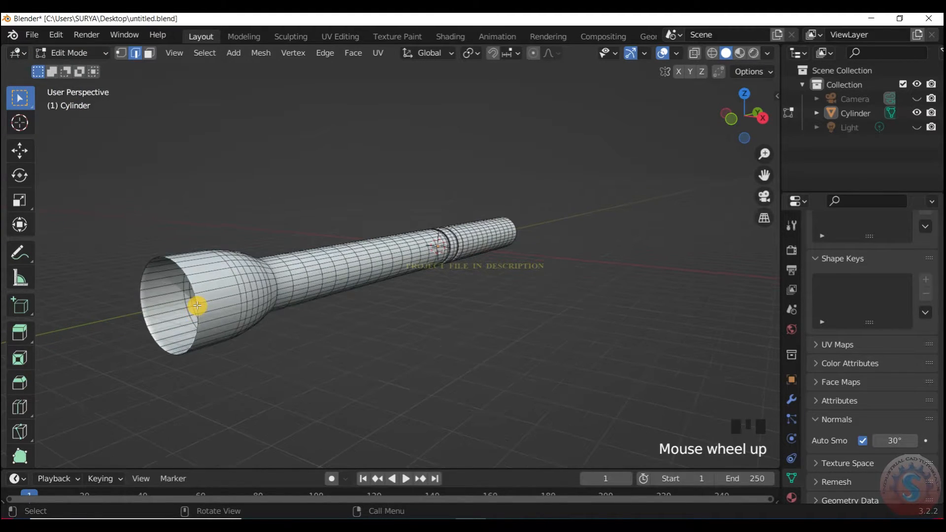
left_click(80, 56)
left_click(79, 68)
- Add a Subdivision Surface modifier to the body and set its viewport level to 2
left_click_drag(760, 117, 693, 120)
left_click(484, 245)
left_click(429, 262)
left_click(791, 399)
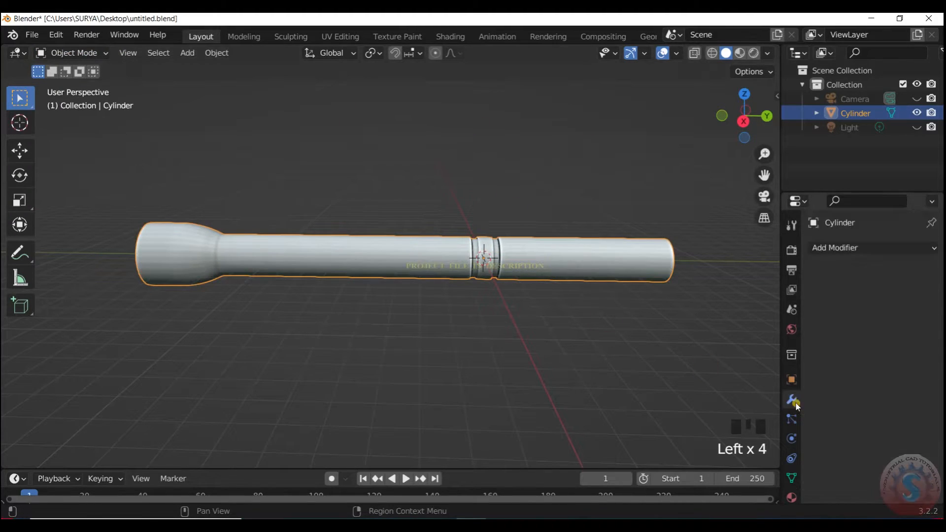
left_click(844, 248)
scroll(719, 478, "down", 1)
left_click(665, 482)
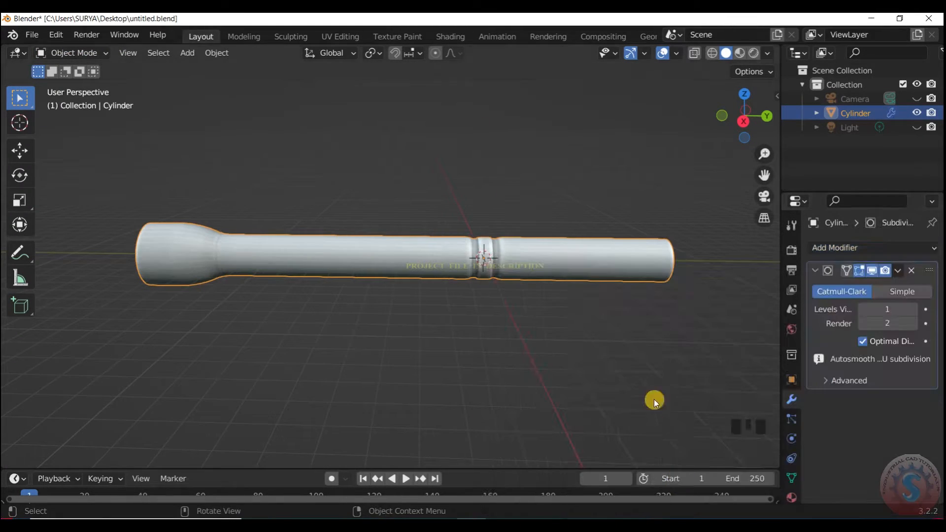
left_click(636, 301)
- Examine the subdivided body and its grooves from several angles
scroll(740, 118, "down", 1)
left_click_drag(743, 113, 685, 131)
scroll(709, 132, "down", 2)
scroll(743, 132, "up", 1)
left_click_drag(743, 132, 808, 111)
scroll(752, 123, "up", 3)
left_click_drag(753, 123, 617, 184)
- In Edit Mode, use vertex selection in top view to connect the first vertex pair across the short section's lengthwise seam
left_click(72, 53)
left_click(74, 82)
key("KP_7")
scroll(425, 171, "down", 5)
scroll(425, 172, "up", 3)
scroll(493, 168, "down", 2)
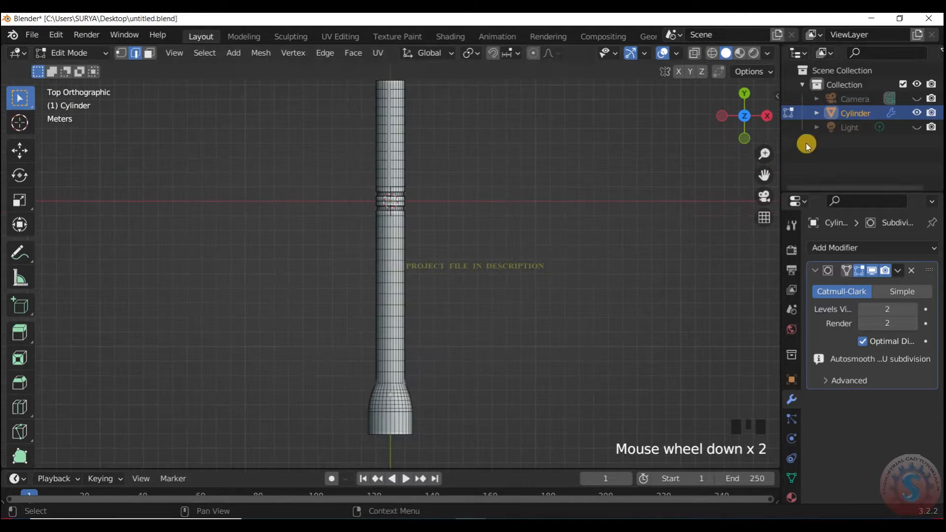
left_click_drag(764, 175, 791, 308)
scroll(468, 158, "up", 6)
left_click(121, 53)
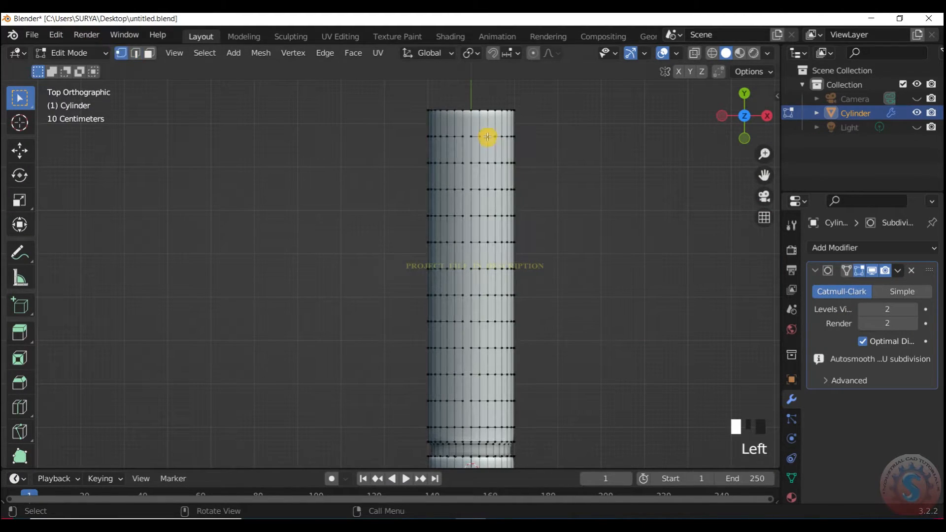
right_click(467, 142)
left_click(437, 230)
left_click(467, 139, "shift")
left_click(466, 138, "shift")
right_click(466, 138)
left_click(454, 156)
- Connect the facing vertices across the lengthwise seam in the second to sixth rows from the end
left_click(460, 161, "shift")
right_click(468, 168)
left_click(467, 169)
left_click(461, 187, "shift")
right_click(469, 192)
left_click(459, 214, "shift")
right_click(469, 222)
left_click(471, 220)
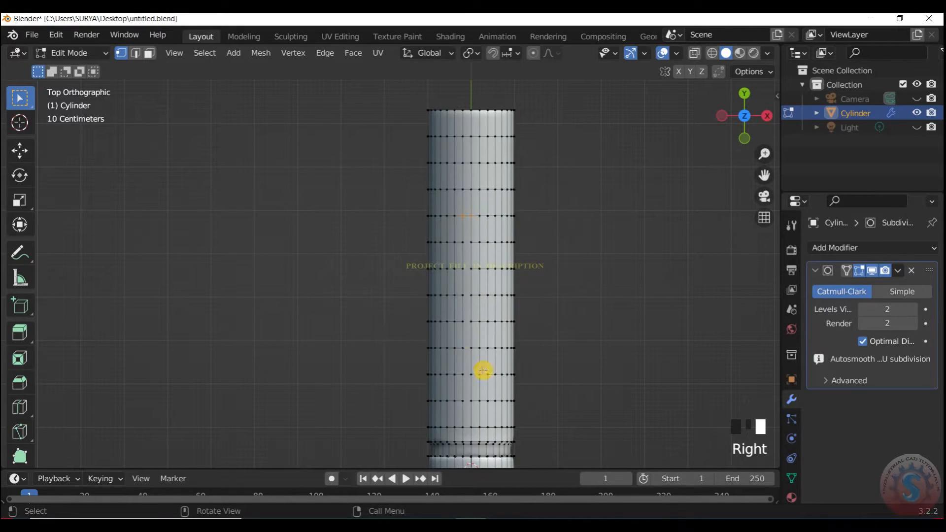
left_click(464, 243, "shift")
right_click(465, 247)
left_click(469, 266)
left_click(463, 268, "shift")
right_click(473, 274)
left_click(473, 274)
- Connect the facing vertices across the seam in the remaining rows down to the groove
left_click(462, 293, "shift")
right_click(459, 270)
left_click(456, 271)
left_click(461, 318, "shift")
right_click(470, 326)
left_click(475, 268)
left_click(466, 348, "shift")
right_click(454, 321)
left_click(461, 275)
right_click(469, 367)
left_click(468, 272)
left_click(579, 260)
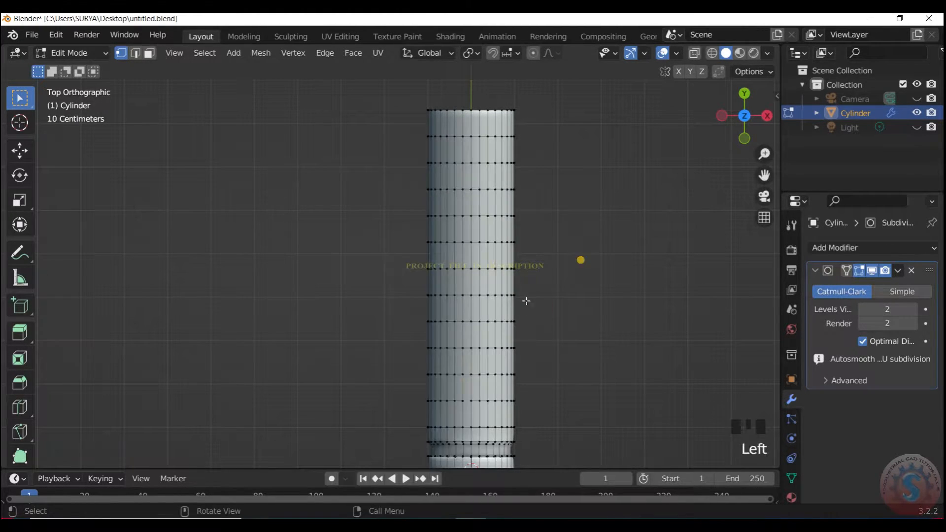
right_click(462, 371)
left_click(441, 267)
right_click(475, 408)
left_click(429, 280)
- Using edge selection in right view, add a loop cut in the tail-side groove, close to its outer edge
scroll(596, 241, "down", 7)
left_click_drag(710, 141, 739, 123)
key("KP_3")
left_click(135, 52)
scroll(345, 79, "up", 5)
scroll(294, 248, "up", 4)
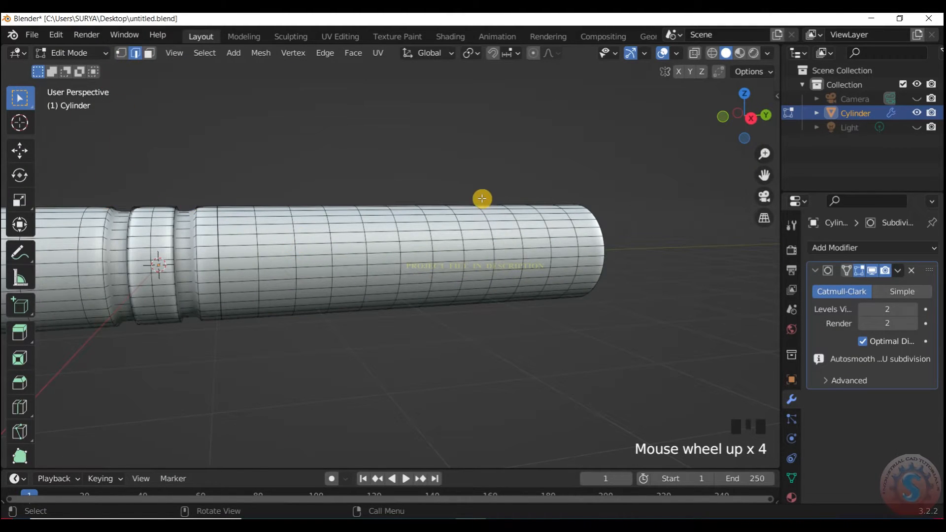
key("KP_3")
left_click_drag(765, 175, 867, 178)
scroll(472, 246, "up", 2)
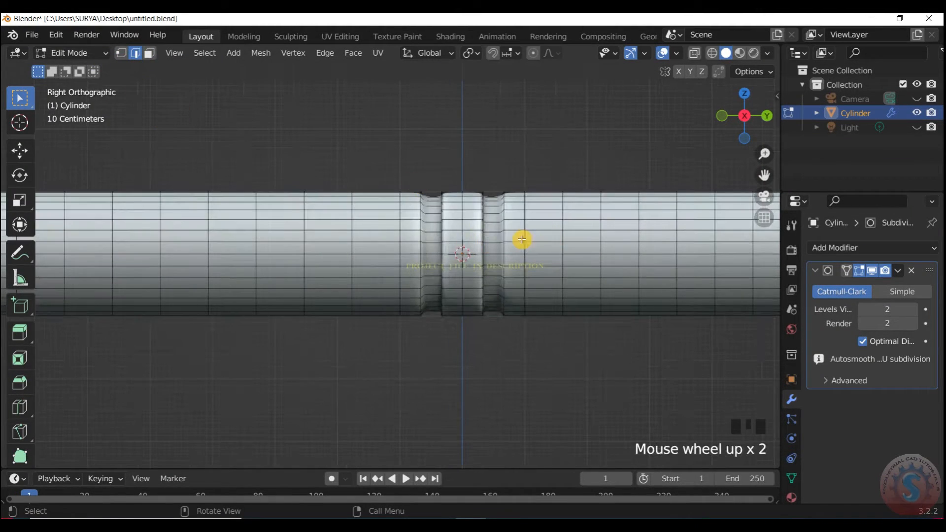
key("ctrl+r")
left_click(498, 233)
left_click(499, 239)
- Add further loop cuts in the grooves, sliding each close to a groove edge
key("ctrl+r")
left_click(489, 232)
left_click(426, 274)
key("ctrl+r")
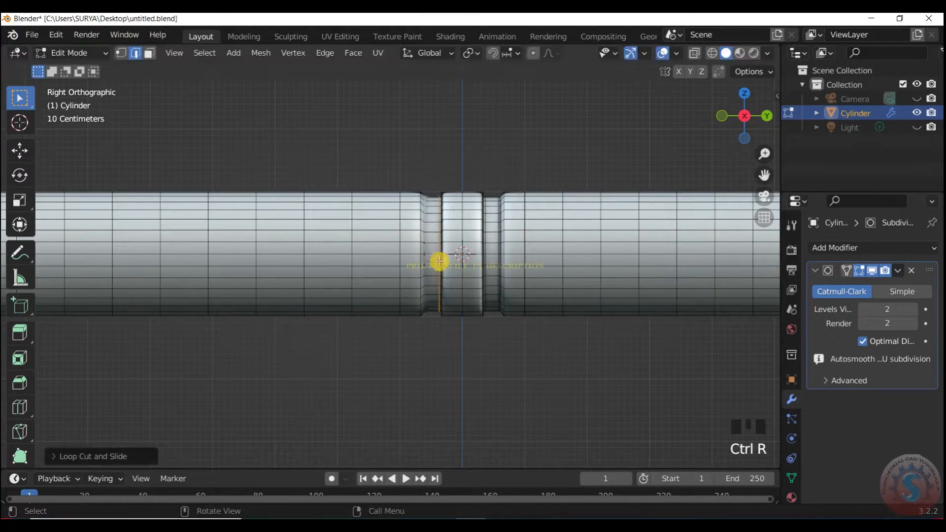
left_click(429, 259)
left_click(424, 262)
- Check the grooves in Object Mode, then in Edit Mode add a loop cut near the central ring's head-side edge
scroll(426, 266, "down", 2)
left_click(47, 52)
left_click(66, 69)
left_click(73, 55)
left_click(71, 84)
key("ctrl+r")
left_click(441, 239)
left_click(430, 233)
key("ctrl+r")
left_click(450, 217)
left_click(453, 211)
key("ctrl+z")
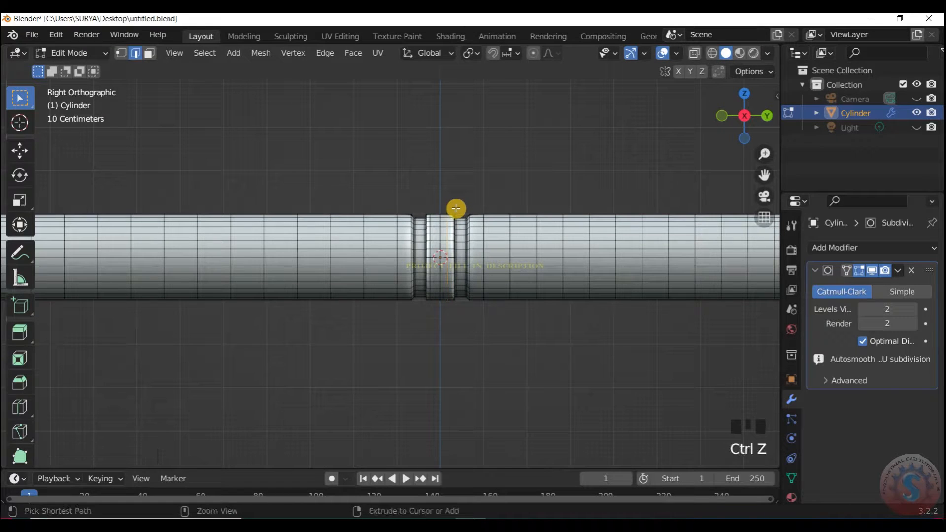
- Add a loop cut on the central ring, close to its tail-side edge
key("ctrl+r")
left_click(451, 208)
left_click(453, 209)
- Switch to Object Mode and examine the grooves and the open head from several angles
scroll(443, 207, "down", 1)
left_click(74, 55)
left_click(82, 69)
scroll(444, 158, "down", 1)
left_click(714, 143)
left_click_drag(737, 124, 779, 106)
scroll(723, 135, "down", 5)
left_click(74, 53)
left_click(76, 70)
- In Edit Mode, add evenly spaced loop cuts around the head's straight part and return to Object Mode
left_click(81, 53)
left_click(77, 88)
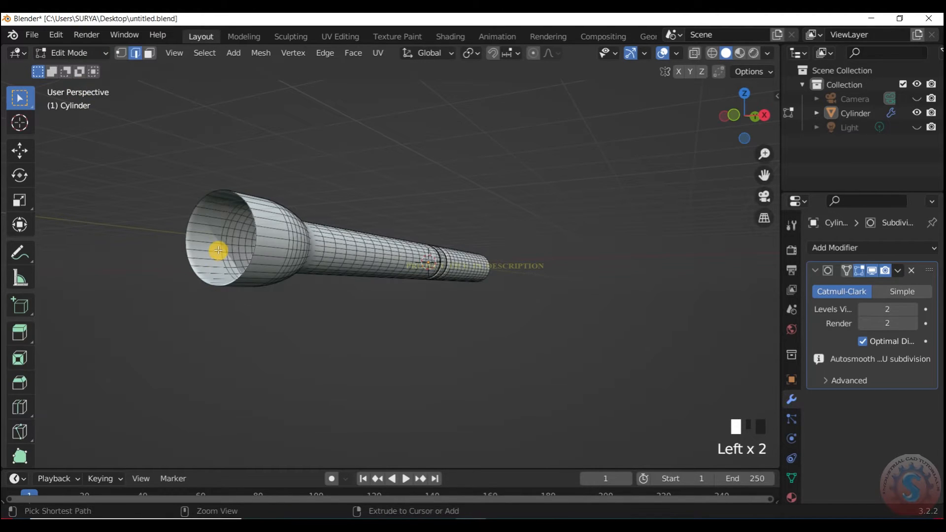
key("ctrl+r")
left_click(229, 148)
scroll(741, 114, "down", 2)
left_click_drag(741, 114, 566, 127)
scroll(425, 290, "up", 6)
left_click_drag(743, 118, 855, 117)
left_click(651, 151)
left_click(76, 55)
left_click(76, 68)
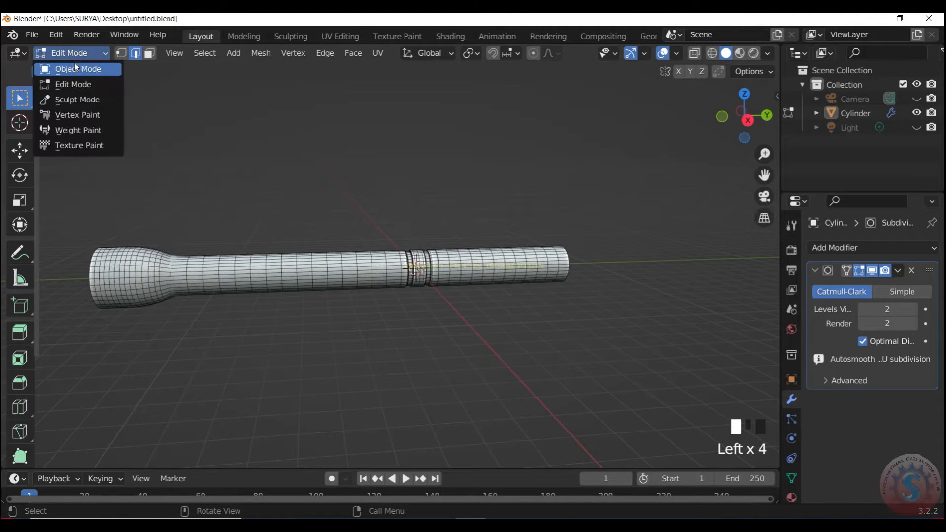
- Examine the smoothed flashlight body in Object Mode from the side and from the tail end
scroll(759, 115, "up", 1)
left_click_drag(764, 115, 784, 116)
key("KP_0")
key("KP_0")
scroll(602, 283, "down", 3)
scroll(312, 291, "up", 4)
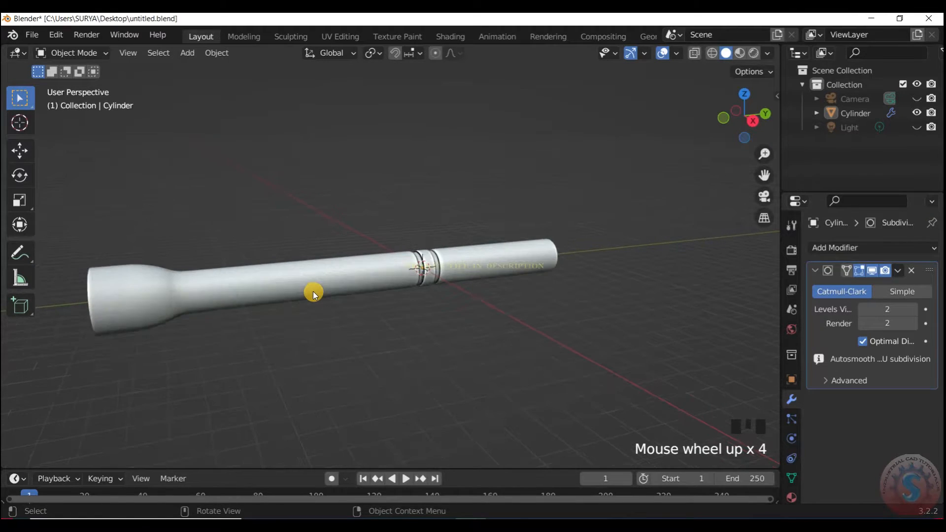
scroll(312, 292, "down", 1)
mouse_move(754, 116)
left_mouse_down()
mouse_move(726, 112)
mouse_move(729, 105)
mouse_move(739, 116)
left_mouse_up()
key("KP_3")
- In Edit Mode, select the tail's open rim loop and extrude it inward, scaled to about 0.89
left_click(69, 53)
left_click(62, 84)
scroll(691, 131, "up", 1)
scroll(467, 245, "up", 2)
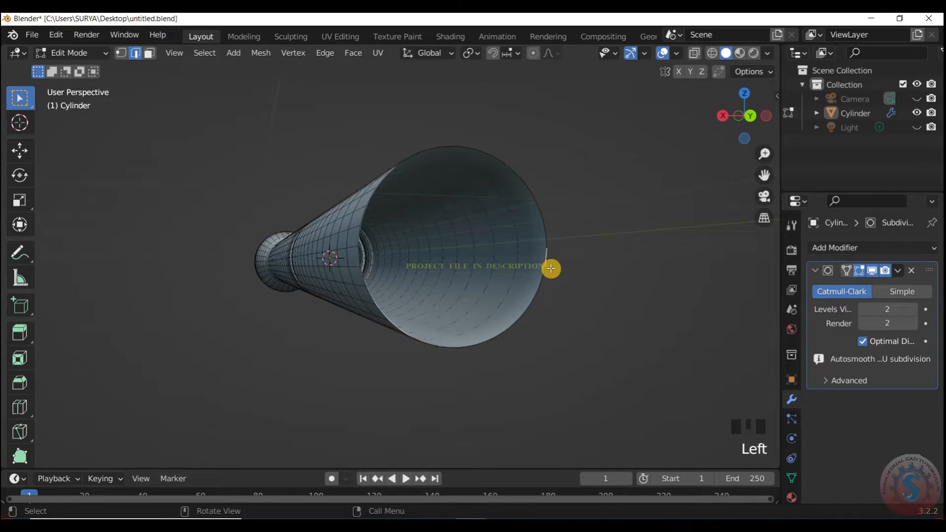
left_click(547, 264, "alt")
key("e")
key("s")
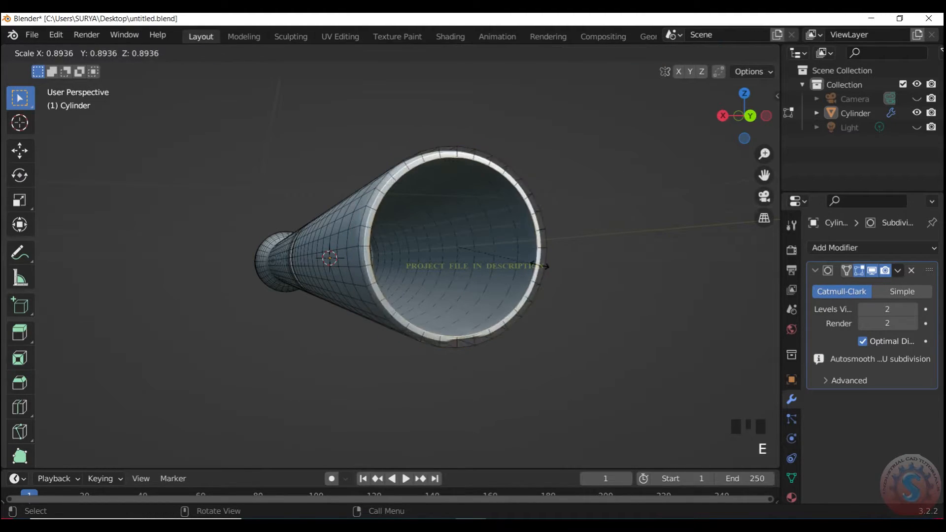
left_click(537, 265)
- In vertex selection, join neighbouring vertices ring by ring along the tail tube, working down to the central grooves
left_click_drag(744, 119, 680, 169)
scroll(745, 115, "down", 2)
key("KP_3")
scroll(717, 117, "up", 2)
scroll(661, 138, "up", 2)
scroll(680, 169, "down", 5)
scroll(313, 69, "up", 3)
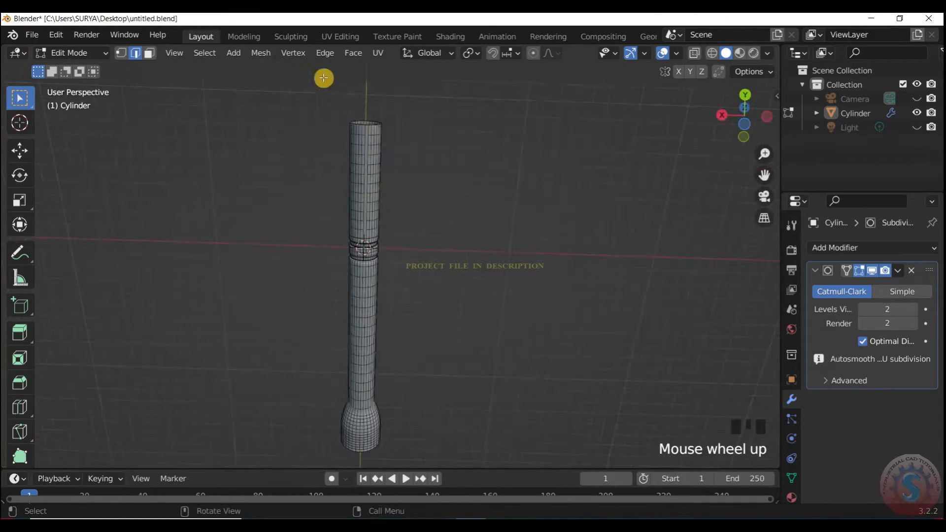
left_click_drag(765, 176, 801, 339)
scroll(374, 210, "up", 3)
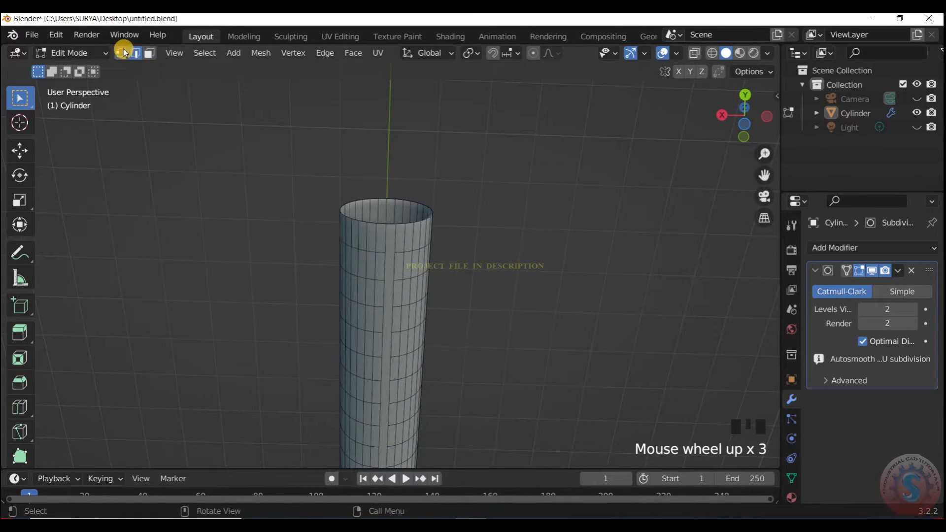
right_click(383, 252)
left_click(382, 277)
right_click(387, 271)
left_click(382, 304)
right_click(388, 312)
left_click(381, 274)
scroll(406, 306, "down", 3)
scroll(404, 306, "up", 2)
left_click_drag(381, 283, 392, 306)
right_click(390, 303)
left_click(380, 269)
scroll(752, 182, "up", 2)
left_click_drag(365, 125, 372, 259)
right_click(374, 153)
left_click(370, 152)
right_click(370, 175)
left_click(370, 176)
left_click(424, 191)
right_click(374, 156)
left_click(371, 156)
right_click(370, 177)
left_click(370, 177)
right_click(372, 199)
left_click(372, 200)
right_click(373, 218)
left_click(368, 217)
right_click(368, 240)
left_click(365, 239)
right_click(372, 259)
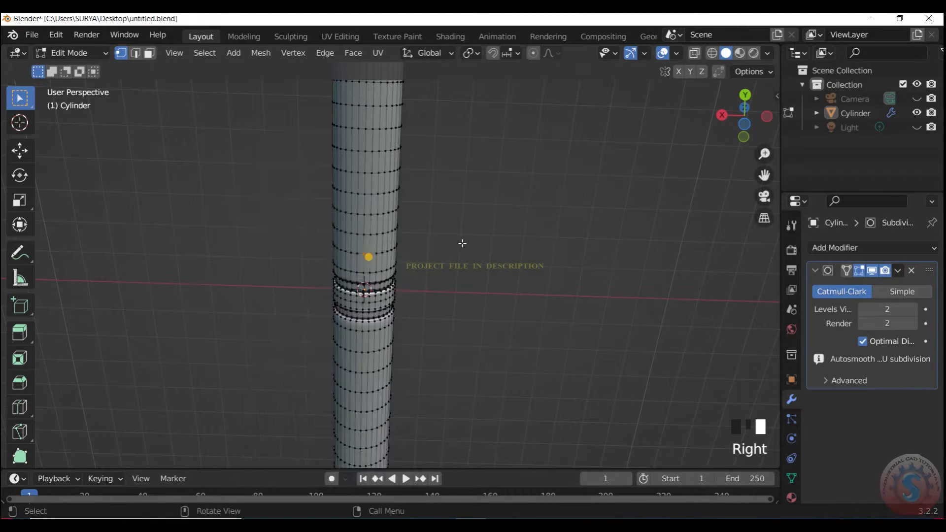
left_click(369, 257)
- Switch to Object Mode and examine the tail section and its open end
scroll(466, 260, "down", 2)
left_click(78, 54)
left_click(75, 69)
left_click_drag(735, 108, 710, 162)
key("KP_3")
scroll(736, 107, "up", 1)
left_click_drag(737, 111, 719, 124)
- In Edit Mode, select the tail's open rim loop and extrude it slightly inward to form a narrow lip
left_click(73, 52)
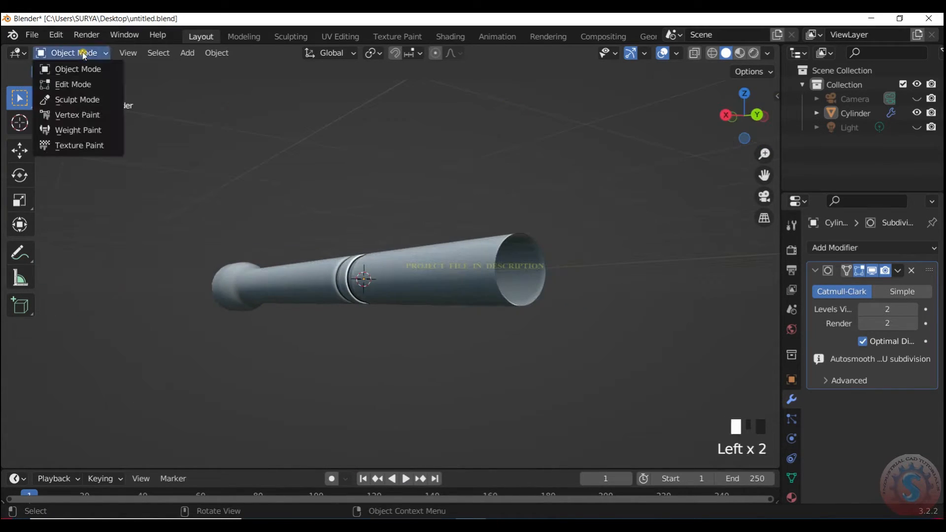
left_click(79, 83)
scroll(594, 310, "up", 1)
left_click(600, 303, "alt")
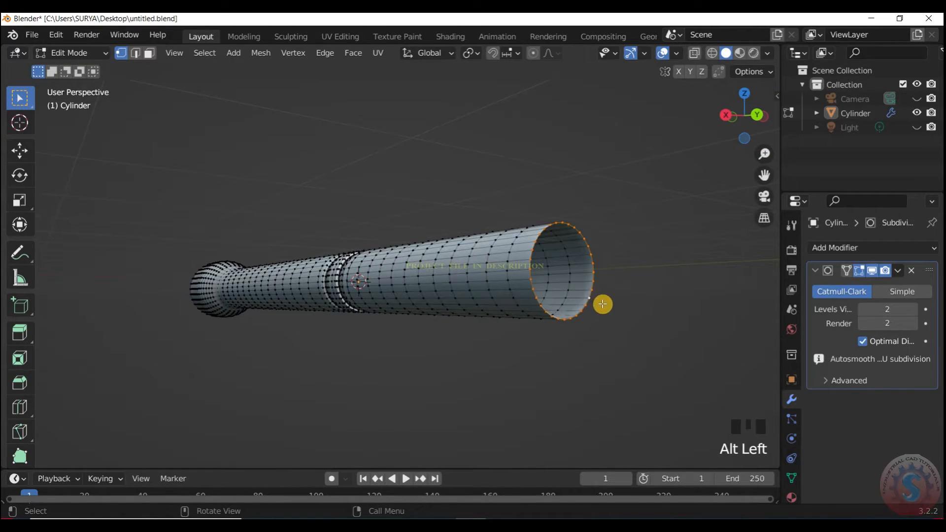
key("s")
left_click(598, 296)
- Extrude the lip's inner loop along the Y axis through the whole body and out past the head
key("e")
key("x")
key("y")
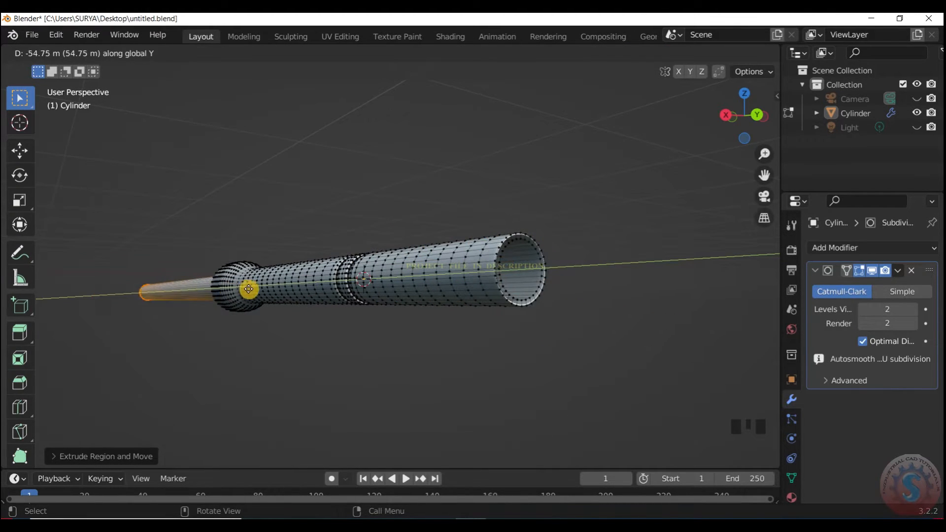
left_click(304, 286)
left_click_drag(715, 141, 726, 114)
- In the right side view, move the inner tube's end loop along Y back to near the head's rim
scroll(748, 110, "up", 2)
scroll(729, 130, "down", 4)
key("KP_3")
scroll(726, 114, "up", 1)
left_click_drag(764, 175, 926, 175)
scroll(265, 287, "up", 2)
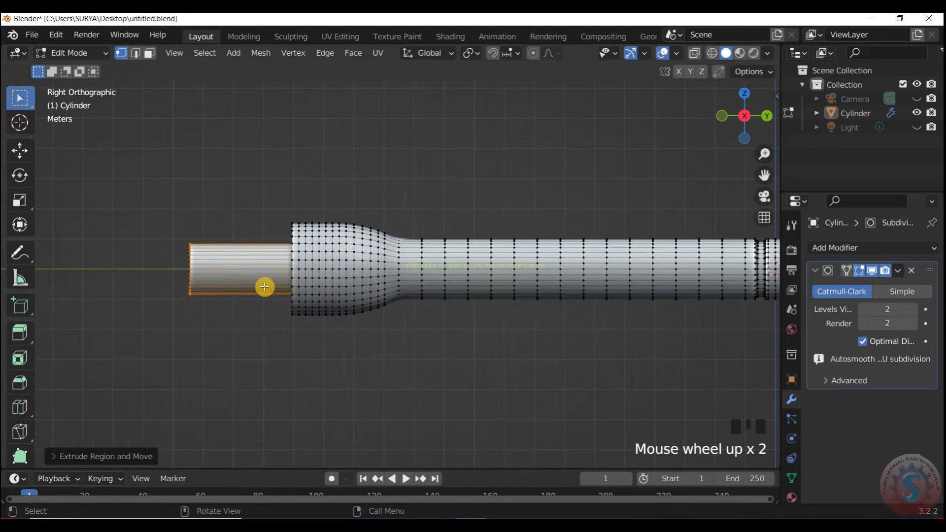
scroll(162, 249, "up", 1)
key("g")
key("y")
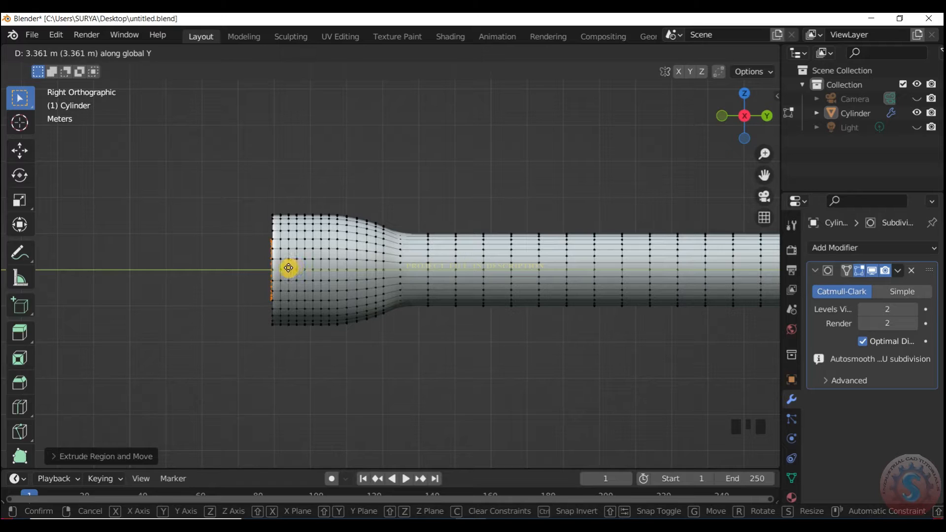
left_click(291, 268)
- In wireframe shading, shift the inner tube's end loop along Y to align it with the head's rim
key("z")
left_click(206, 266)
scroll(191, 276, "up", 2)
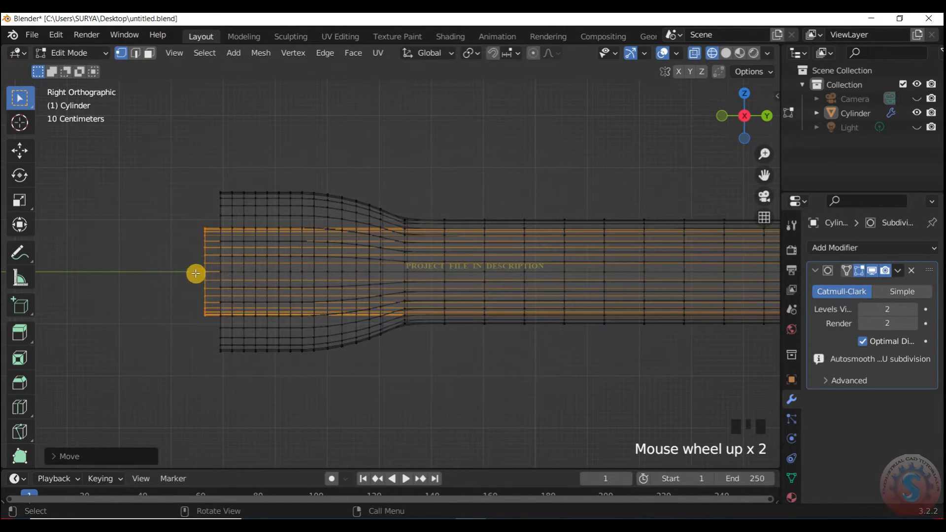
key("g")
key("x")
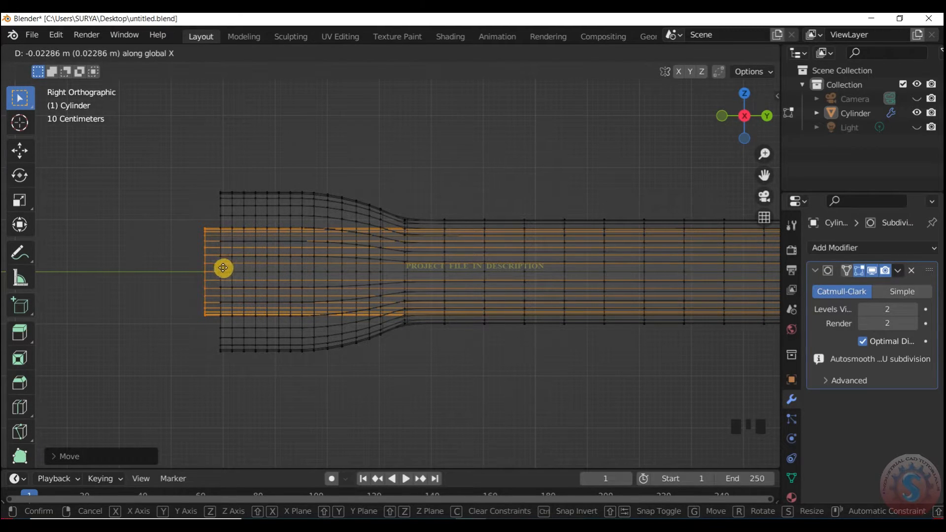
key("g")
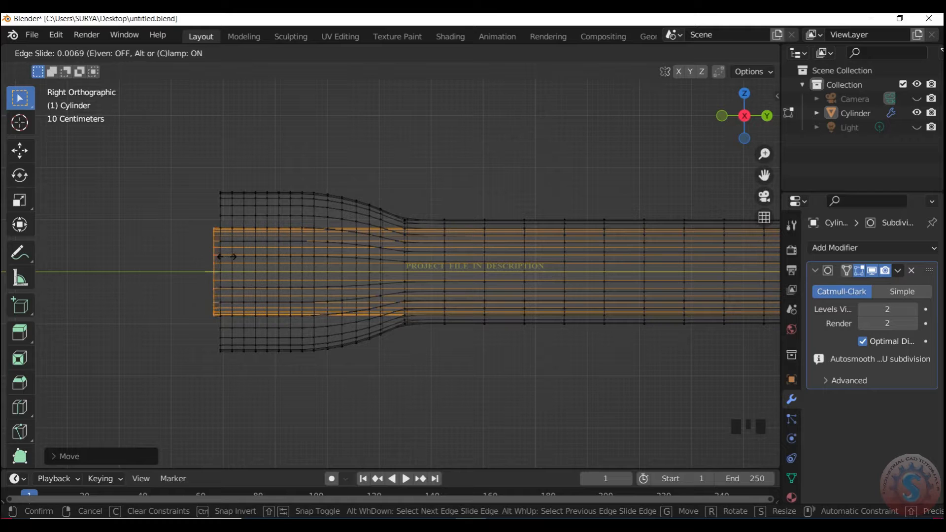
left_click(255, 256)
left_click(282, 156)
- Return the viewport to solid shading with X-ray off and switch to edge selection for working on the head opening
scroll(282, 155, "down", 4)
left_click_drag(744, 128, 832, 130)
left_click(84, 51)
left_click(87, 84)
key("z")
left_click(727, 173)
scroll(531, 224, "up", 3)
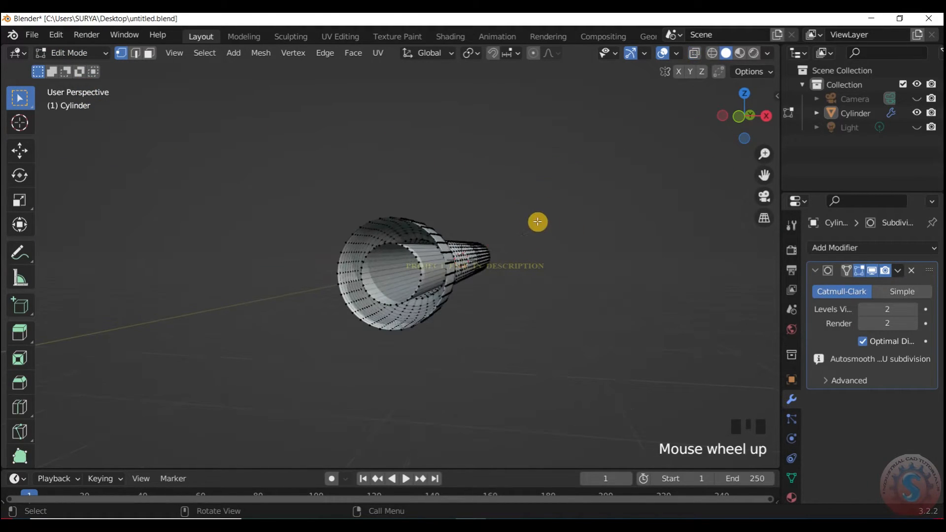
left_click(137, 54)
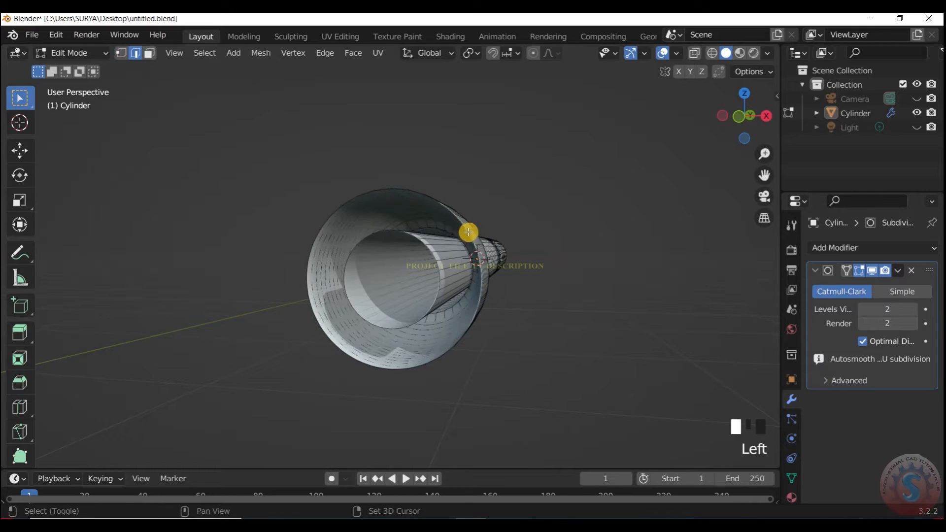
left_click_drag(750, 122, 719, 123)
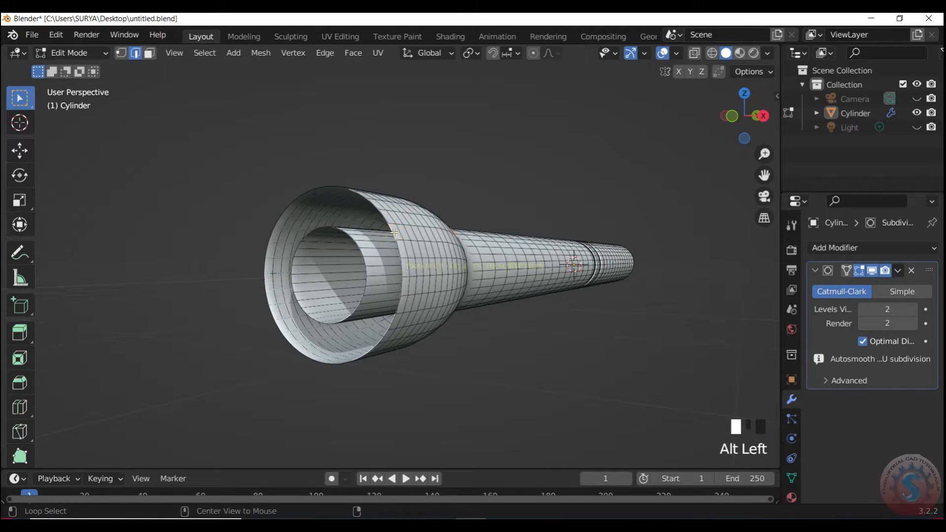
key("alt+z")
key("z")
key("z")
left_click(458, 156)
left_click(694, 54)
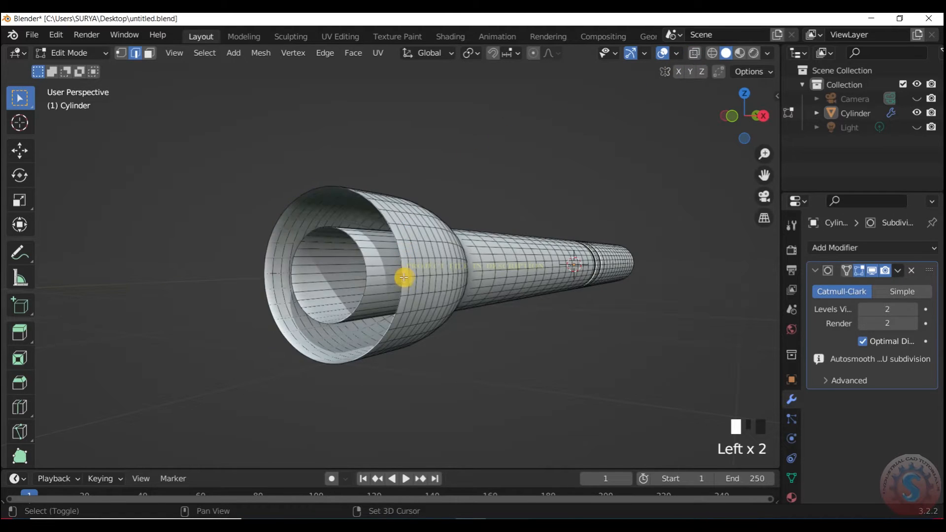
- Select the head's rim loop and the inner tube's end loop, and close the gap between them with the Fill operation
left_click(380, 271, "alt")
left_click(394, 139)
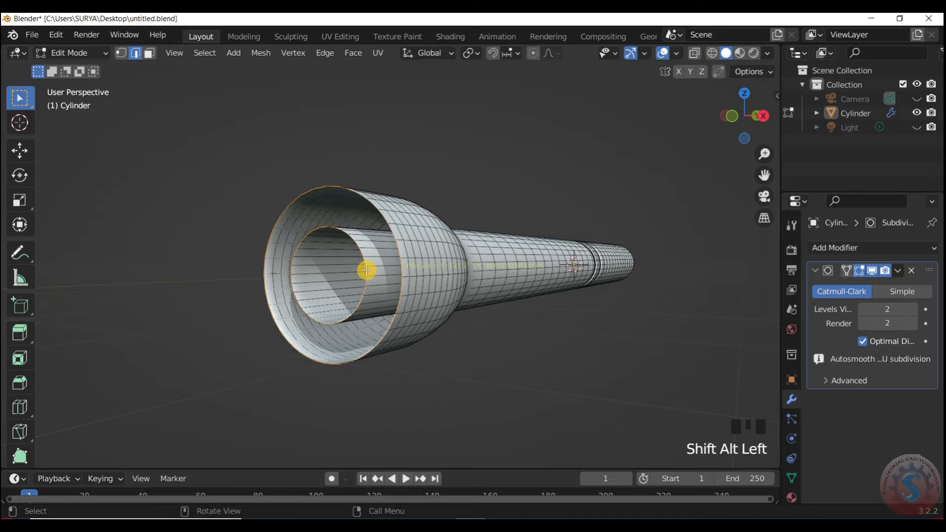
key("f")
key("ctrl+z")
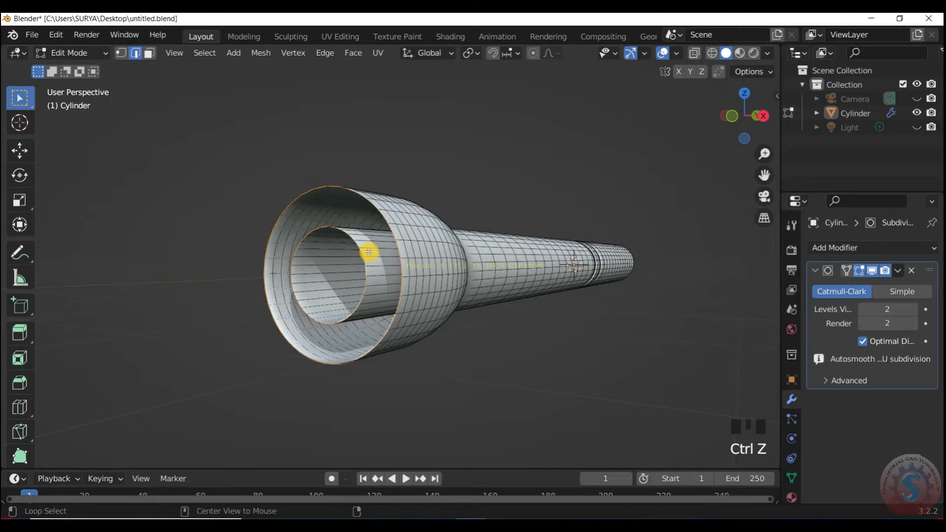
key("alt+f")
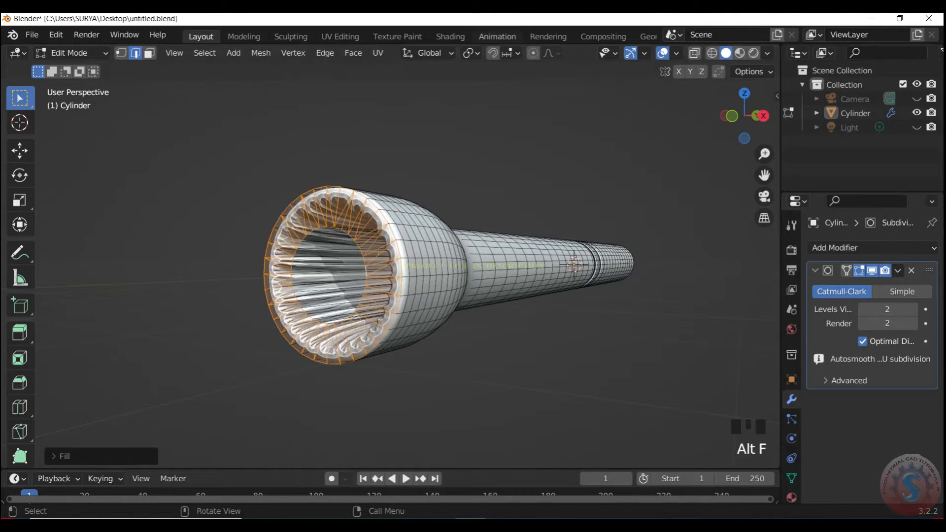
left_click(778, 97)
left_click(739, 137)
left_click(720, 180)
key("n")
- Turn off the Subdivision modifier's viewport display and face the filled ring at the head
scroll(381, 238, "up", 2)
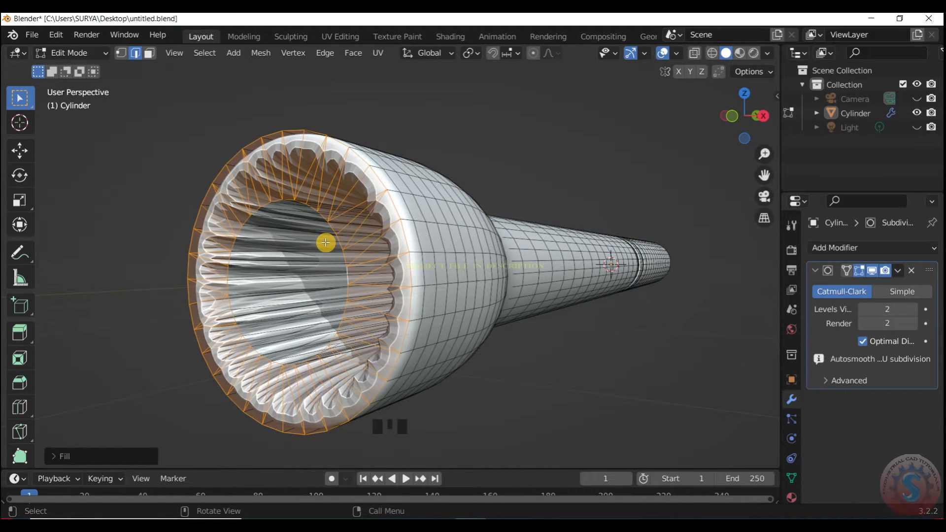
left_click(872, 271)
scroll(446, 126, "down", 2)
left_click_drag(765, 124, 748, 123)
scroll(615, 221, "up", 1)
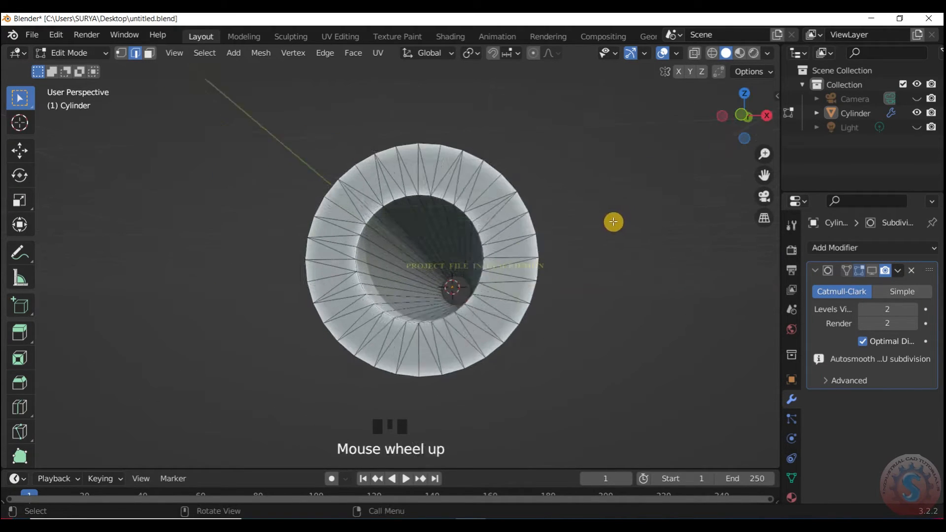
scroll(615, 221, "up", 1)
- Add a dense set of evenly spaced loop cuts along the length of the inner tube
key("ctrl+r")
scroll(434, 270, "up", 20)
left_click(434, 270)
left_click(435, 270)
left_click(611, 131)
scroll(611, 131, "down", 1)
left_click_drag(751, 118, 739, 136)
key("ctrl+r")
scroll(382, 320, "up", 20)
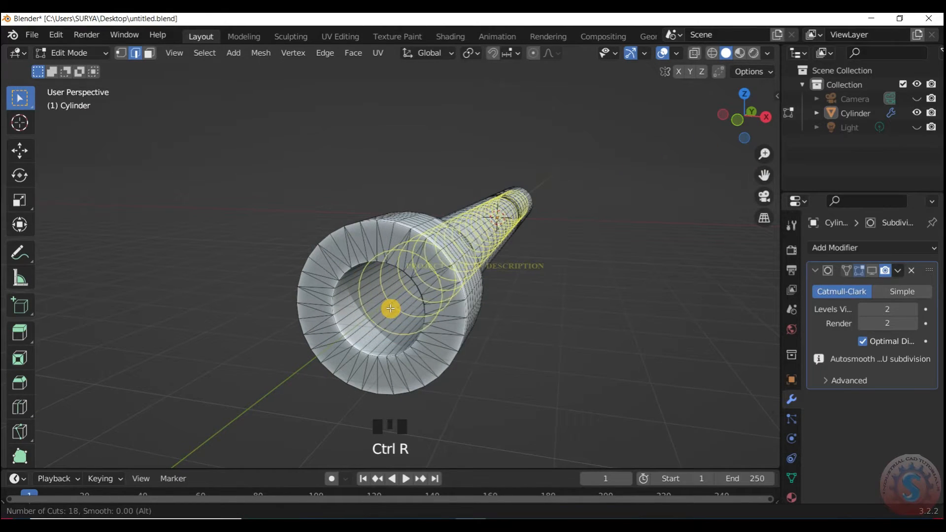
left_click(394, 320)
left_click(437, 330)
- In the right side view, add one more loop cut around the flashlight body
scroll(450, 281, "up", 2)
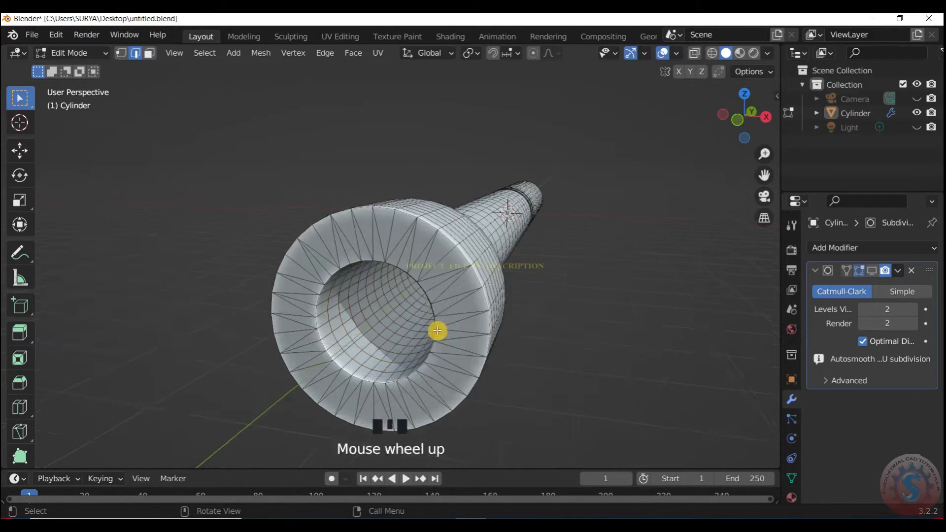
key("KP_3")
key("ctrl+r")
left_click(391, 246)
left_click(395, 244)
left_click(446, 191)
- Dissolve the diagonal edges on the head's filled ring one at a time, starting in its upper right part
scroll(466, 176, "down", 2)
left_click_drag(747, 138, 492, 274)
scroll(492, 274, "up", 3)
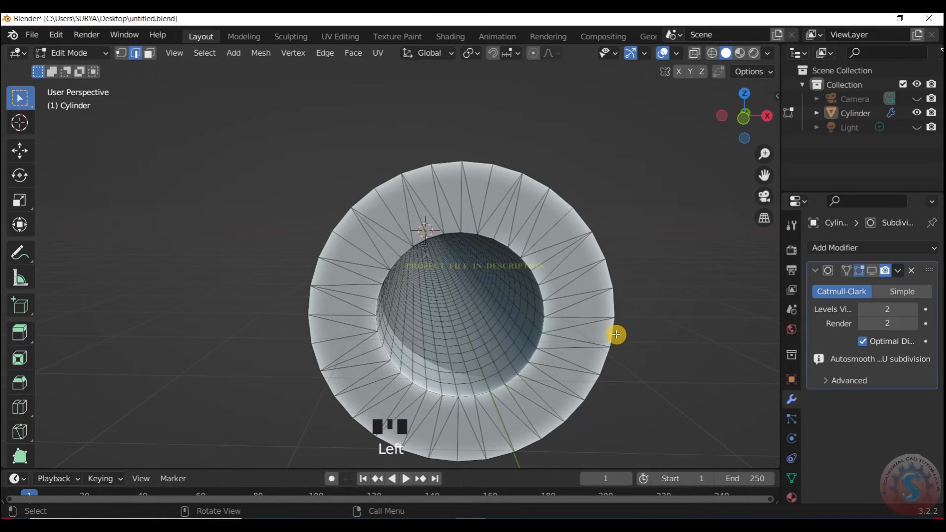
key("x")
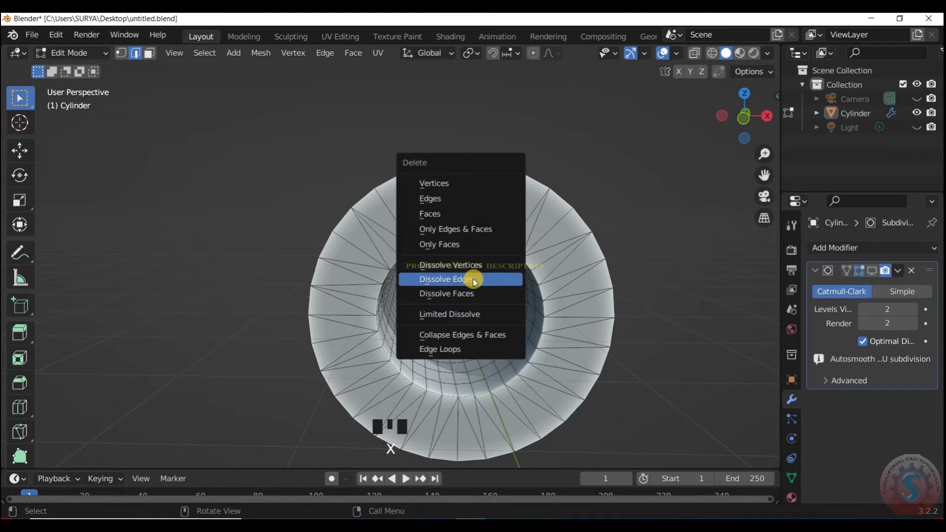
left_click(472, 277)
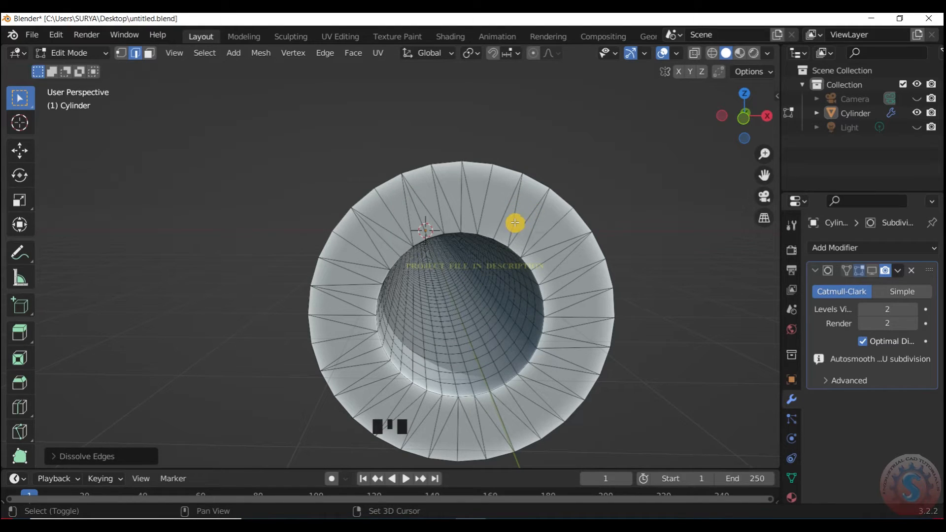
left_click(534, 236, "shift")
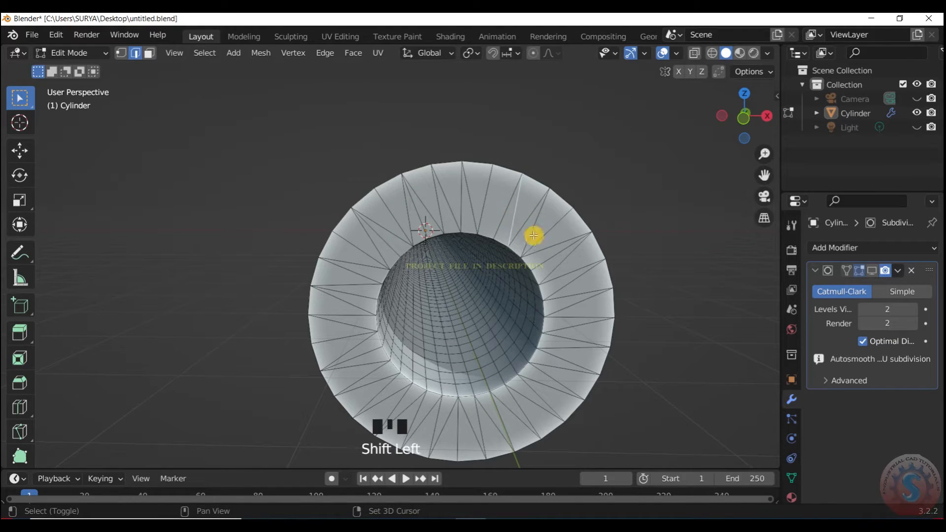
key("x")
left_click(543, 253)
left_click(562, 242)
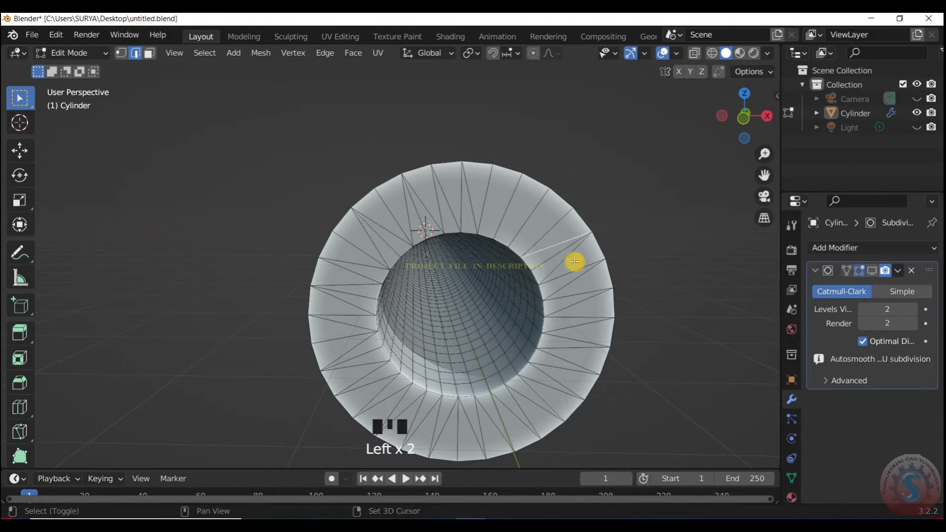
key("x")
left_click(564, 264)
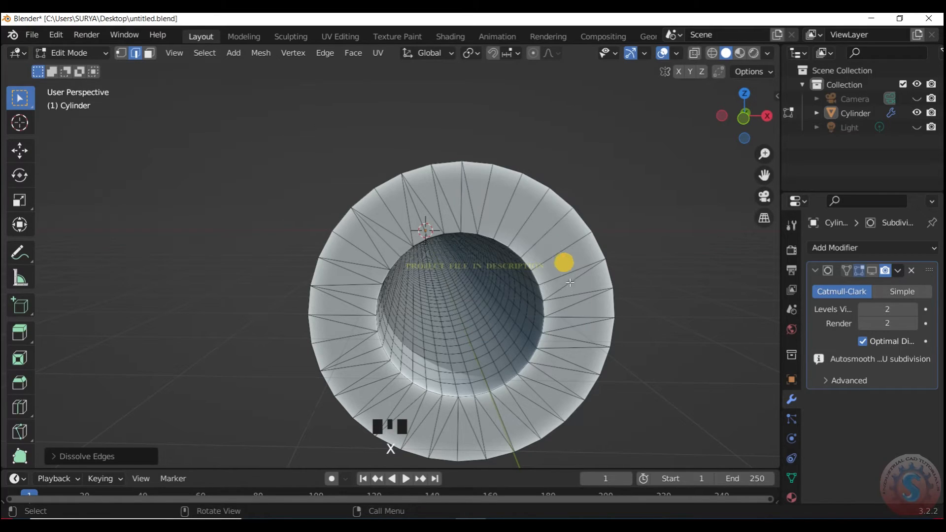
left_click(577, 297)
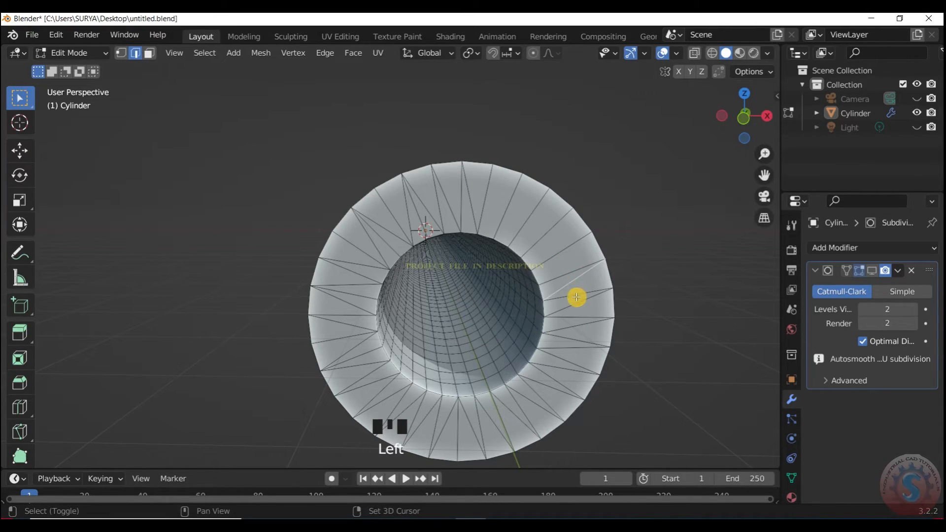
key("x")
left_click(574, 286)
- Dissolve the next diagonal edge on the right of the head's filled ring, and undo that dissolve
left_click(584, 328)
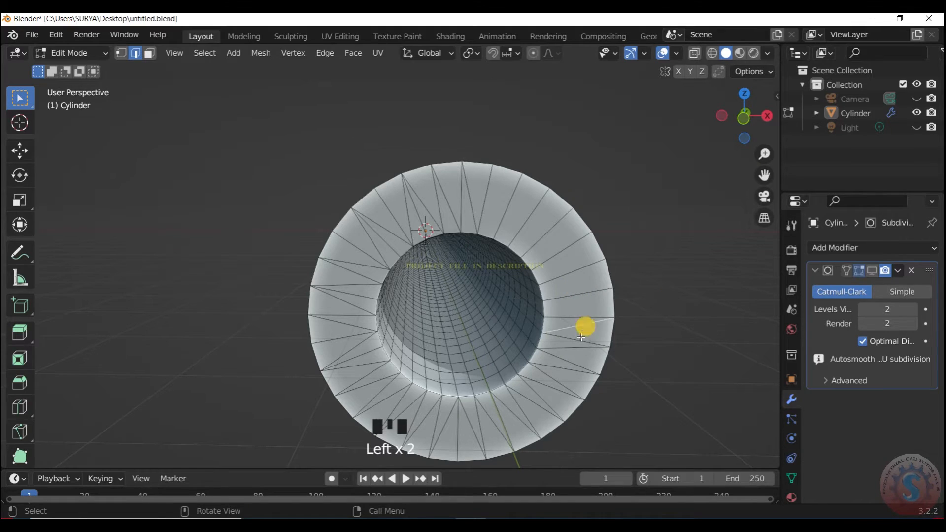
key("x")
left_click(545, 401)
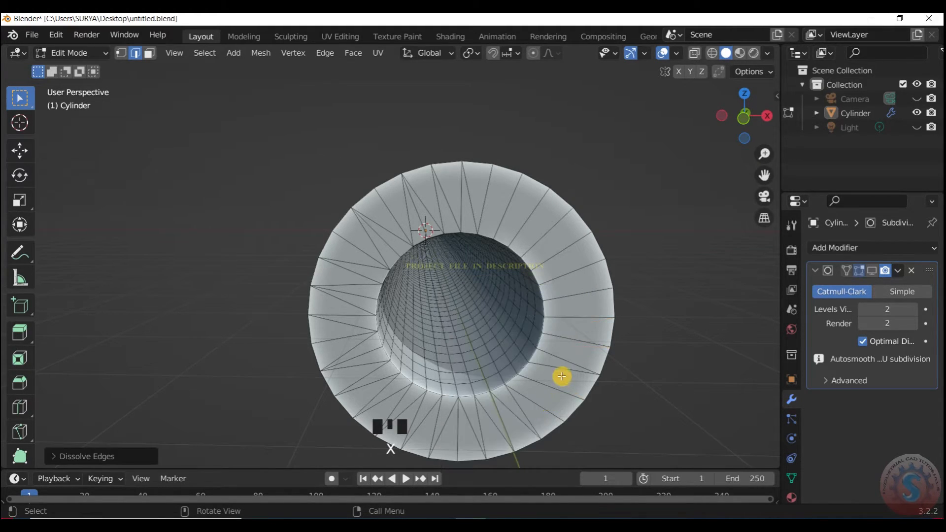
key("ctrl+z")
key("ctrl+z")
key("ctrl+z")
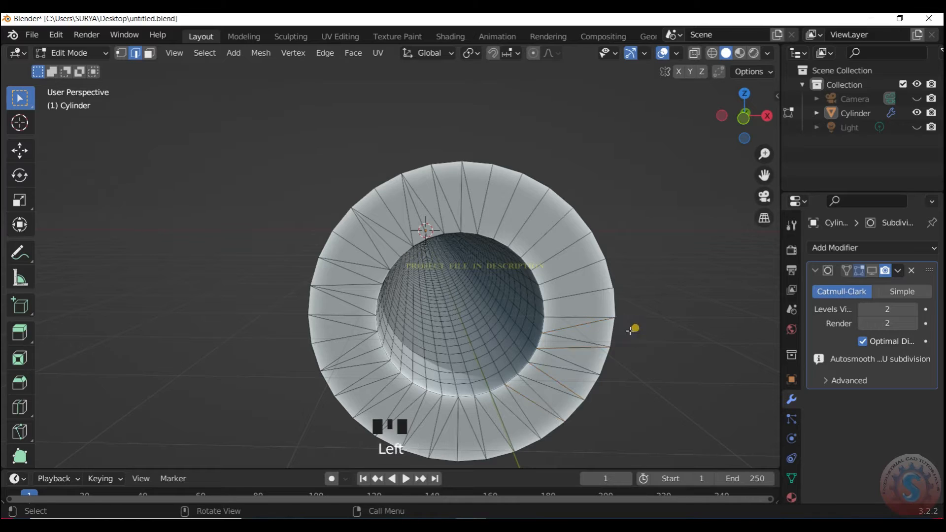
- Dissolve the selected diagonal edges on the right side of the head's filled ring, and undo the last dissolve
key("x")
left_click(590, 326)
left_click(619, 382)
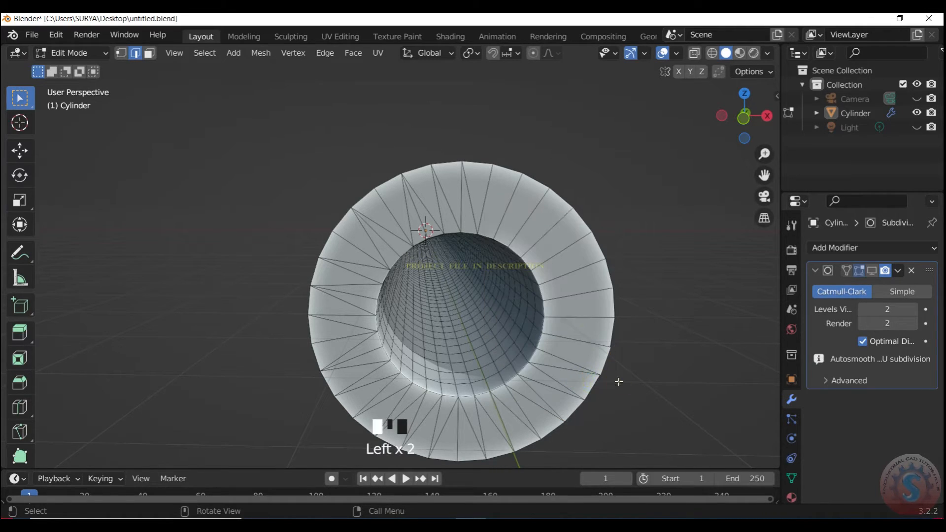
key("x")
left_click(551, 389)
key("ctrl+z")
left_click_drag(744, 117, 754, 98)
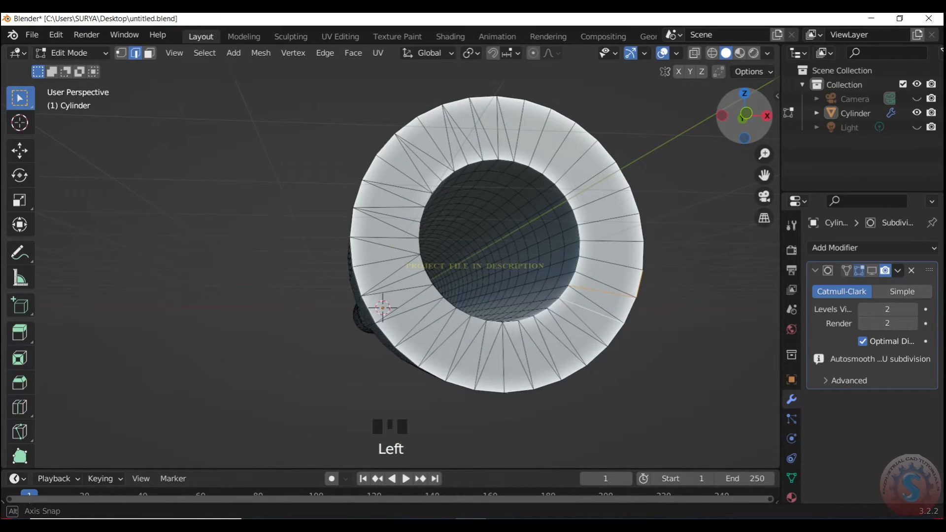
- Dissolve the diagonal edges on the lower right part of the head's ring one at a time
left_click(618, 300)
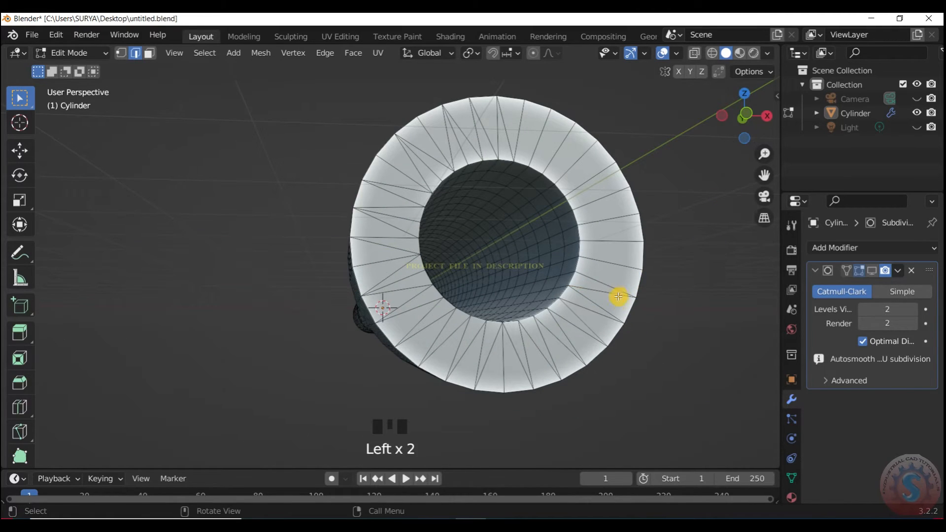
key("x")
left_click(640, 299)
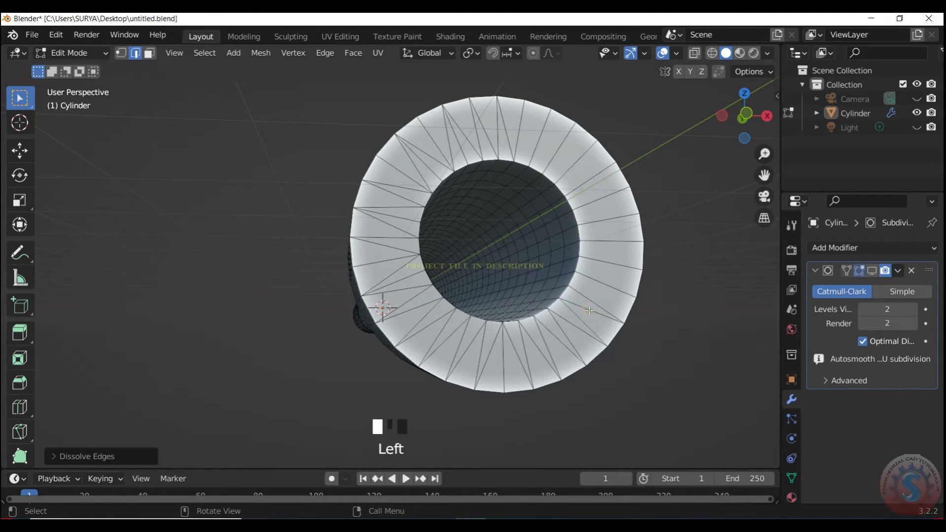
key("x")
left_click(589, 311)
left_click(572, 327)
key("x")
left_click(573, 326)
left_click(554, 334)
key("x")
left_click(554, 334)
- Dissolve the diagonal edges one by one along the bottom of the head's ring
left_click(534, 345)
key("x")
left_click(533, 346)
left_click(515, 354)
key("x")
left_click(515, 354)
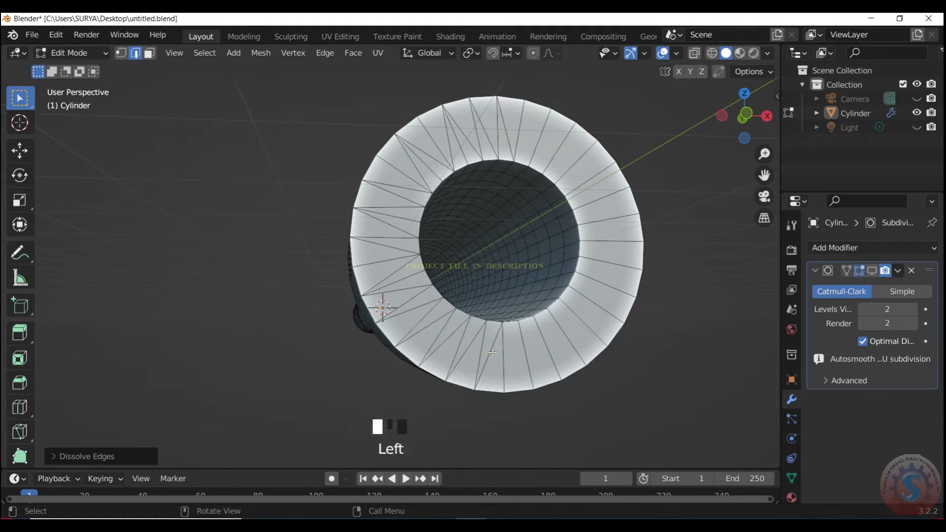
left_click(493, 352)
key("x")
left_click(481, 349)
left_click(471, 346)
key("x")
- Select the diagonal edges on the lower left part of the ring and dissolve them together
left_click(433, 323)
left_click(417, 308)
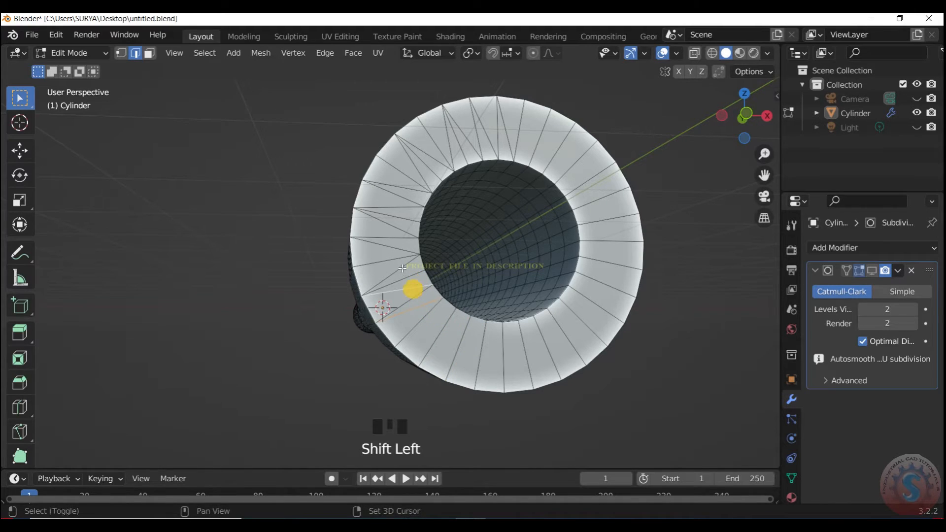
key("x")
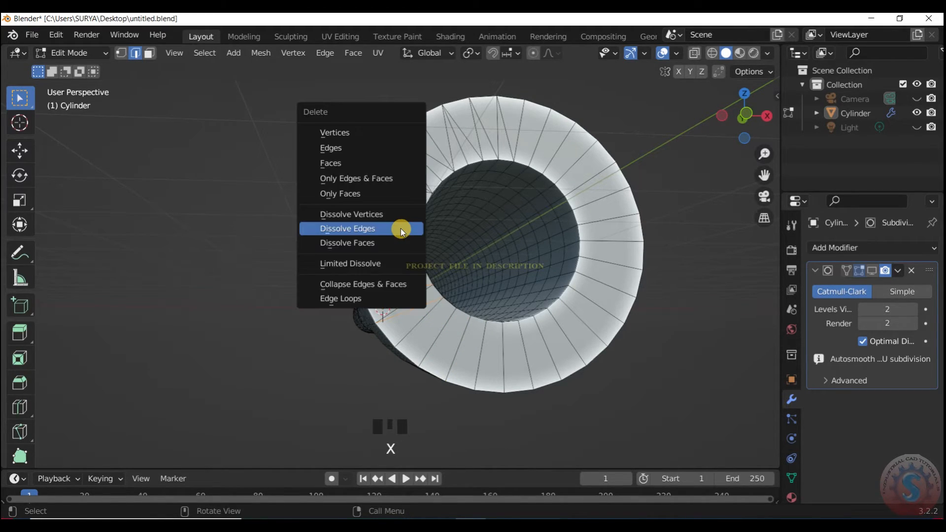
left_click(401, 226)
- Select the remaining diagonal edges on the upper left part of the ring and dissolve them together
left_click(414, 190, "shift")
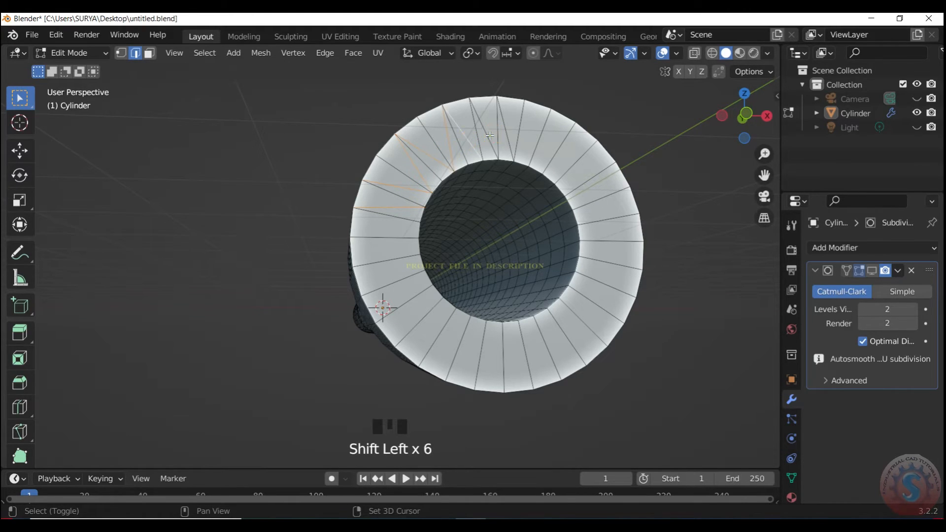
key("x")
left_click(495, 180)
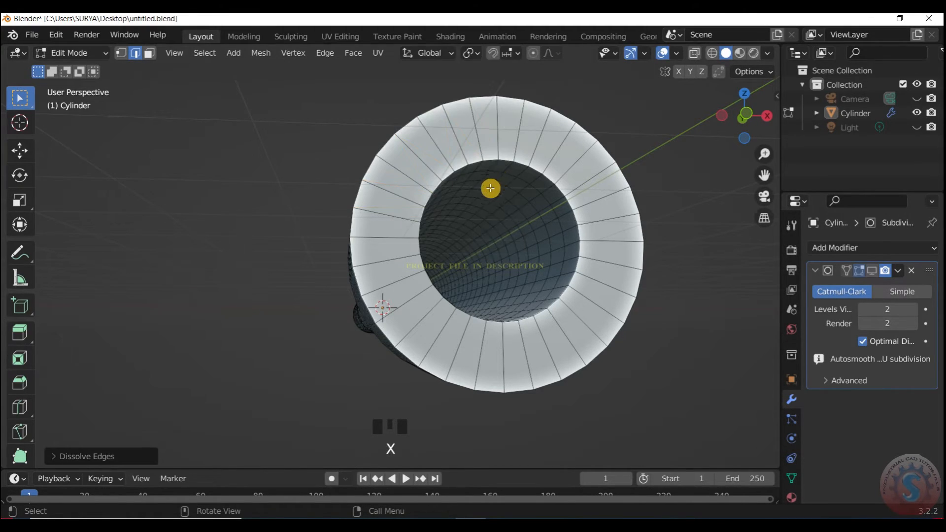
- Check the ring in Object Mode, and add several evenly spaced concentric loop cuts across it in Edit Mode
scroll(481, 239, "up", 2)
left_click(60, 51)
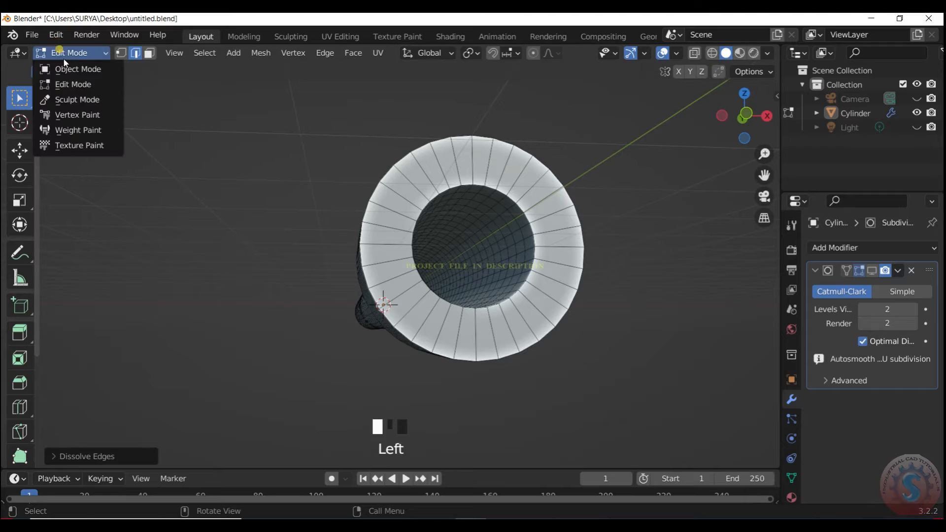
left_click(65, 69)
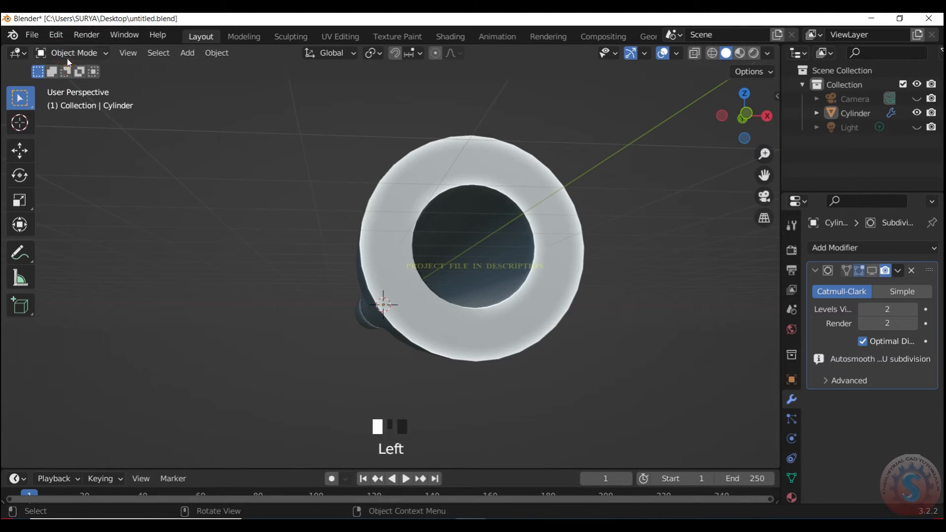
left_click(67, 58)
left_click(67, 83)
key("ctrl+r")
scroll(540, 217, "up", 4)
left_click(541, 217)
left_click(551, 216)
left_click(629, 170)
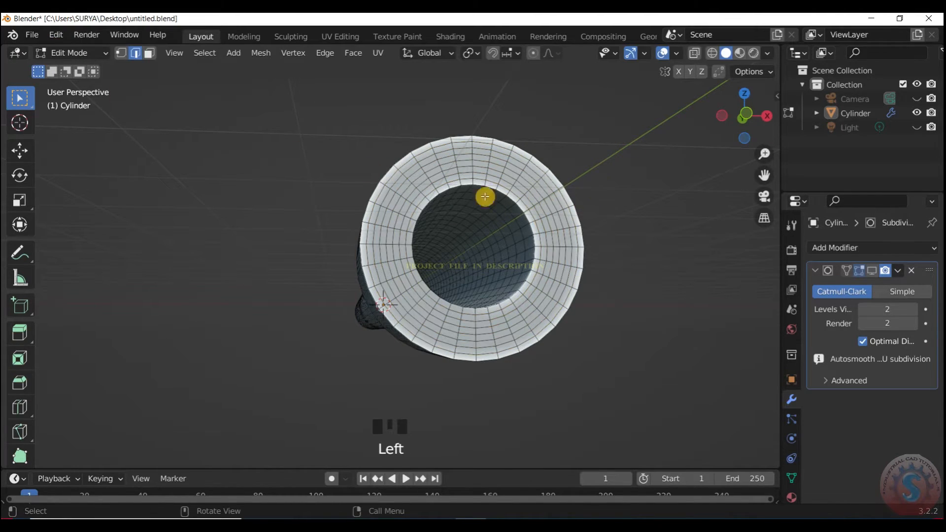
key("ctrl+b")
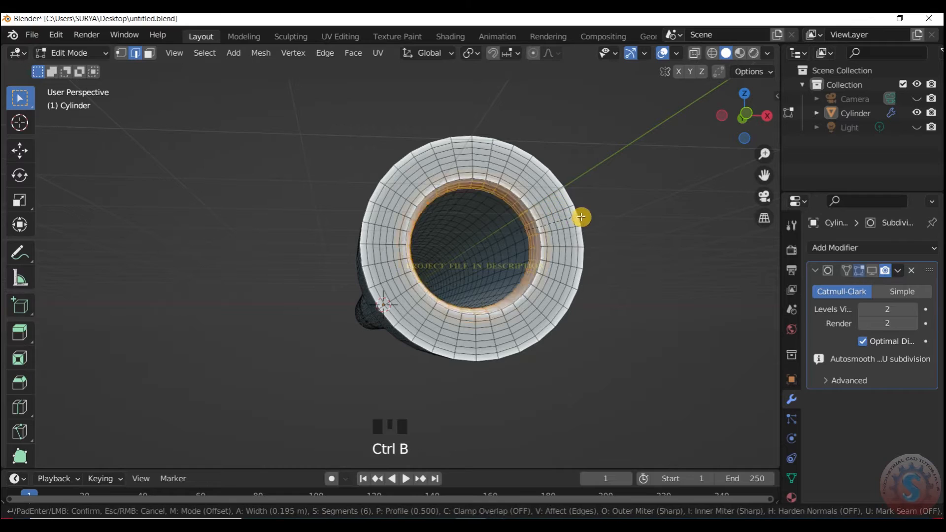
right_click(581, 215)
left_click(74, 52)
left_click(74, 70)
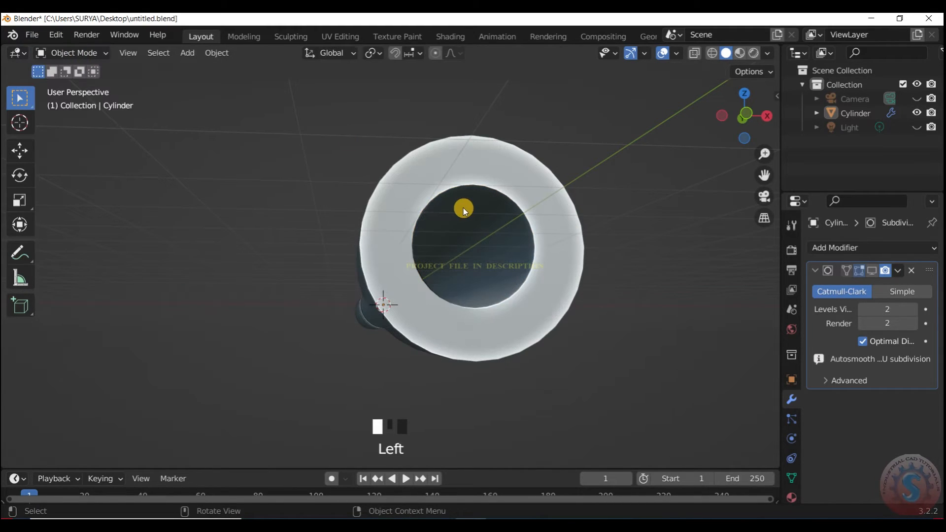
key("ctrl+a")
left_click(431, 235)
left_click(74, 53)
left_click(74, 81)
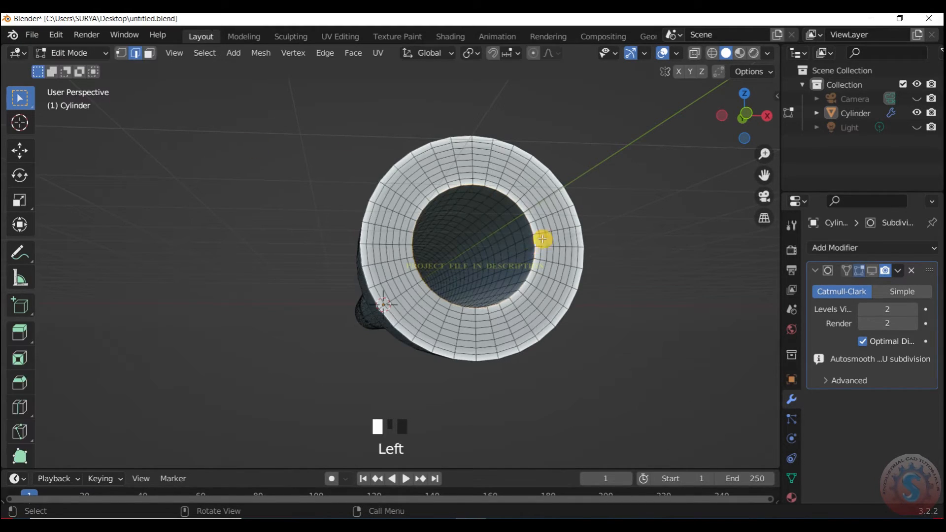
- Apply the flashlight's object transform in Object Mode and return to Edit Mode
left_click(59, 54)
left_click(69, 69)
key("ctrl+a")
left_click(431, 177)
left_click(74, 53)
left_click(72, 82)
- Bevel the edge loop around the head's inner opening by about 0.07 m with 2 segments, and return to Object Mode
key("ctrl+b")
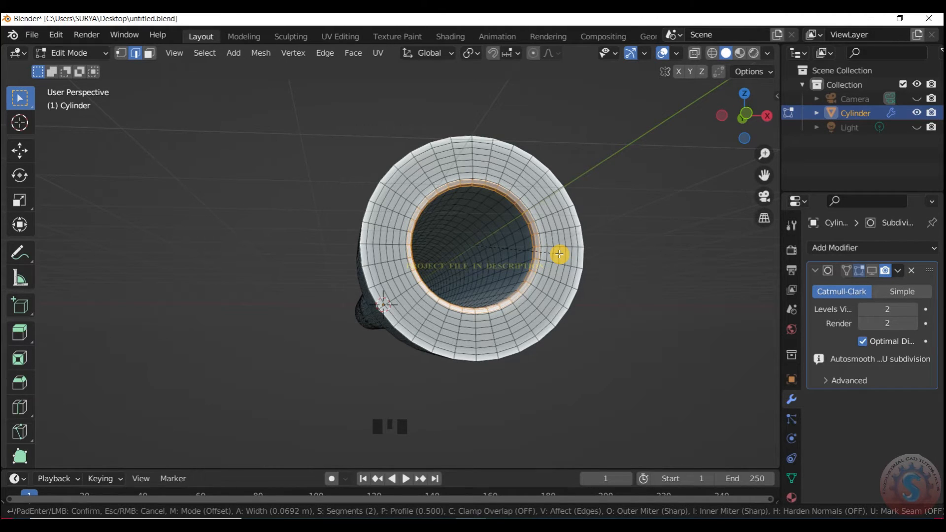
left_click_drag(745, 115, 625, 122)
left_click(74, 53)
left_click(74, 67)
right_click(542, 234)
left_click(610, 200)
- Examine the whole flashlight from the camera, side and perspective views
scroll(610, 200, "down", 2)
scroll(720, 157, "down", 5)
scroll(742, 124, "down", 4)
scroll(414, 262, "up", 4)
left_click(807, 286)
scroll(616, 182, "down", 4)
key("KP_0")
key("KP_0")
key("KP_0")
key("KP_0")
left_click_drag(730, 104, 715, 132)
scroll(715, 132, "down", 4)
key("KP_0")
key("KP_0")
key("KP_0")
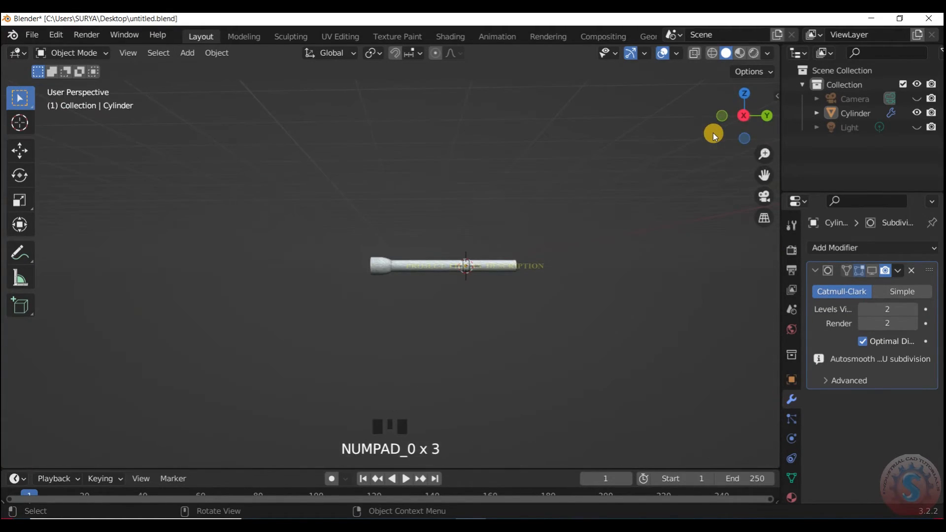
key("KP_3")
scroll(651, 235, "up", 3)
left_click_drag(742, 119, 729, 111)
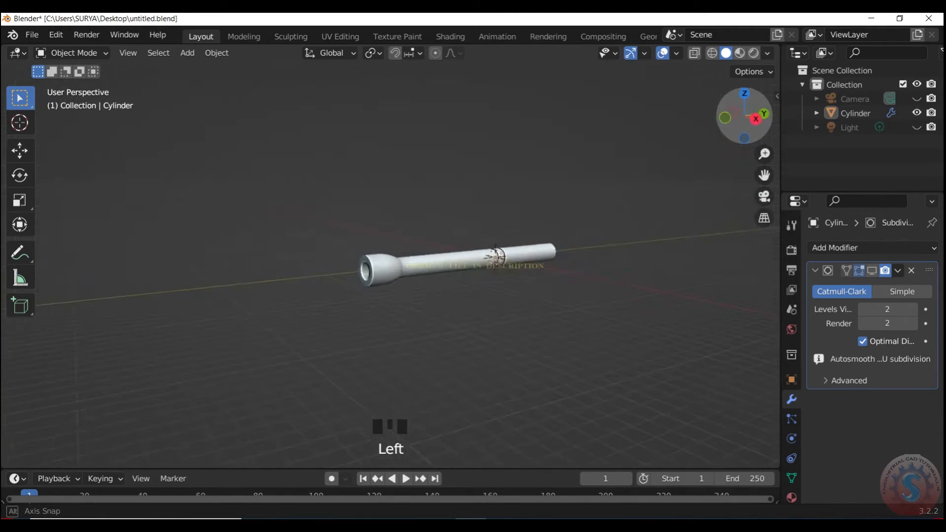
- Make the hidden camera visible and look through it with the flashlight selected
key("KP_0")
scroll(392, 276, "down", 5)
left_click_drag(442, 256, 508, 289)
scroll(507, 288, "down", 1)
scroll(471, 278, "down", 2)
left_click(453, 279)
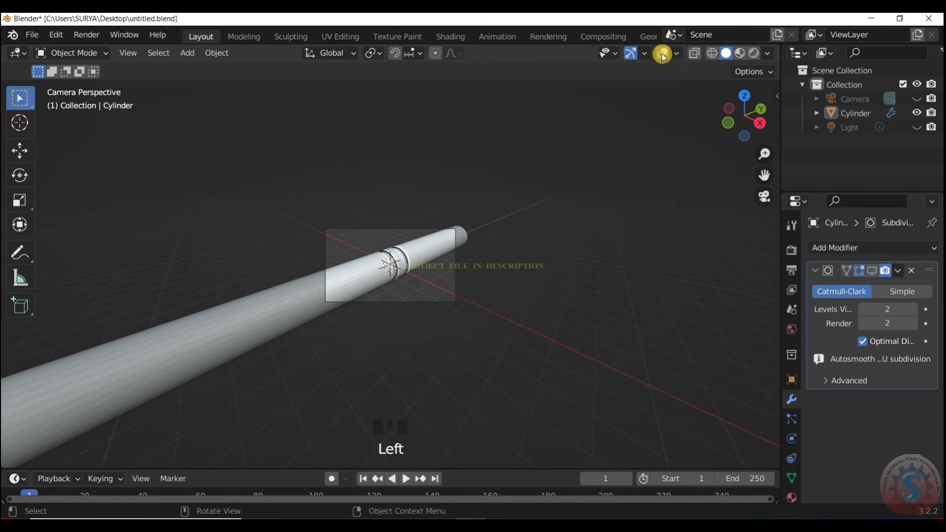
left_click_drag(444, 285, 441, 282)
key("s")
right_click(548, 292)
key("s")
right_click(584, 323)
key("g")
right_click(622, 350)
- Scale the flashlight down by a factor of about 0.16 so it fits inside the camera frame
scroll(619, 290, "down", 5)
key("s")
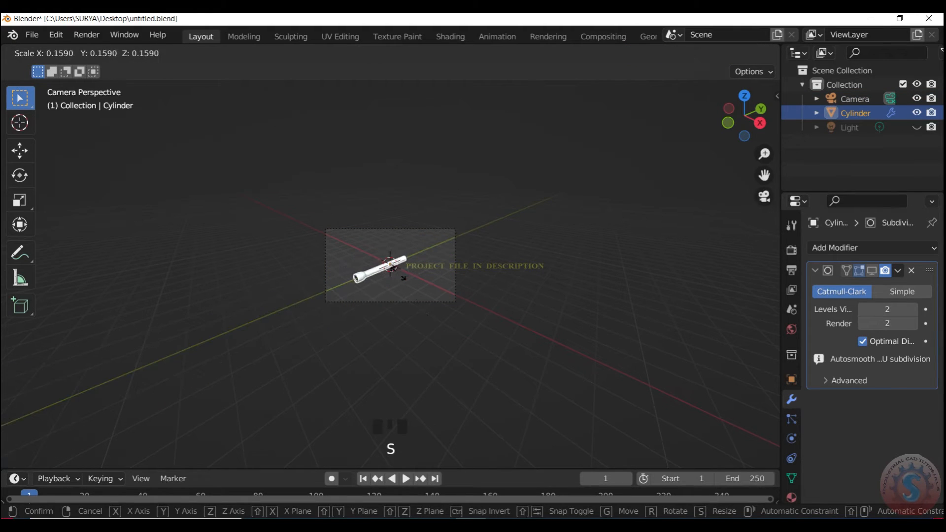
left_click(348, 304)
scroll(348, 304, "up", 1)
key("KP_0")
key("KP_0")
- Reposition the flashlight within the camera frame and enlarge it to fill more of the frame
scroll(342, 288, "up", 6)
key("g")
left_click(448, 321)
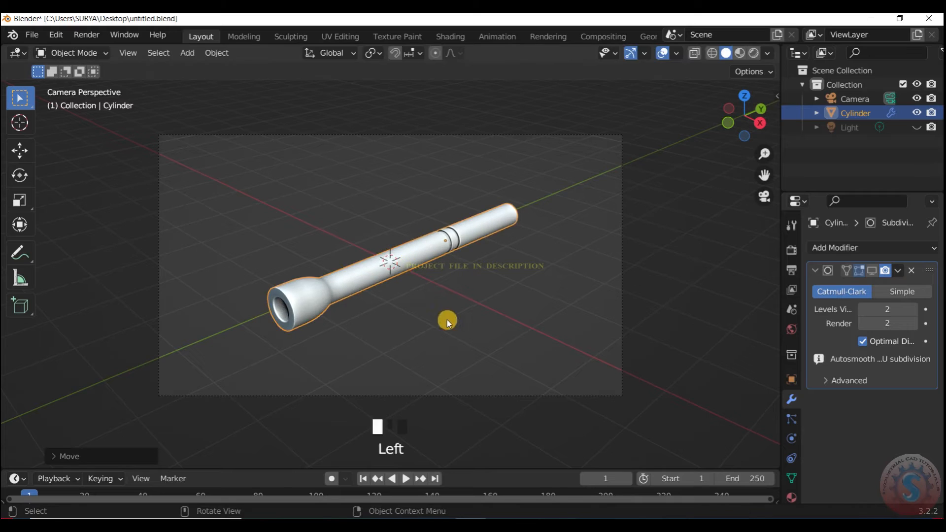
key("s")
left_click(348, 317)
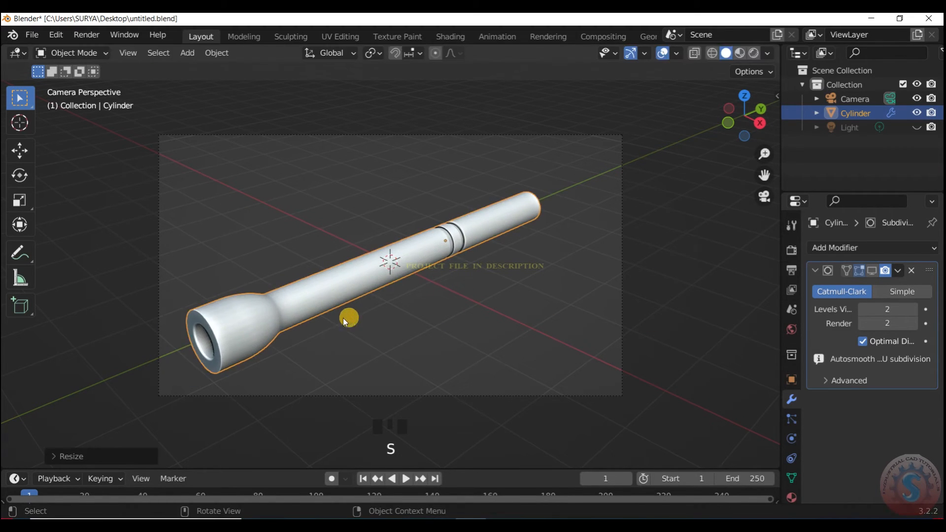
- Move the flashlight closer to the centre of the camera frame and deselect it
key("g")
left_click(380, 299)
key("Escape")
left_click(646, 277)
scroll(483, 266, "down", 2)
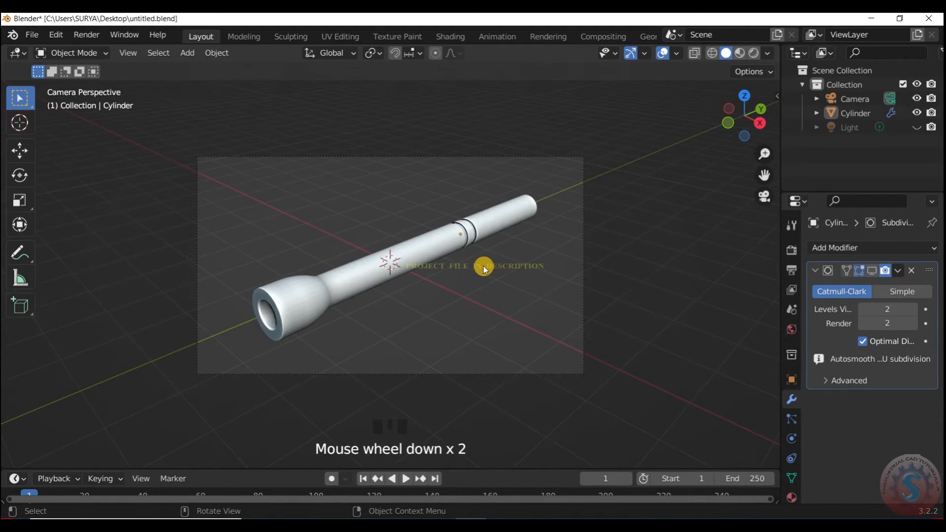
key("KP_0")
key("KP_0")
left_click(445, 251)
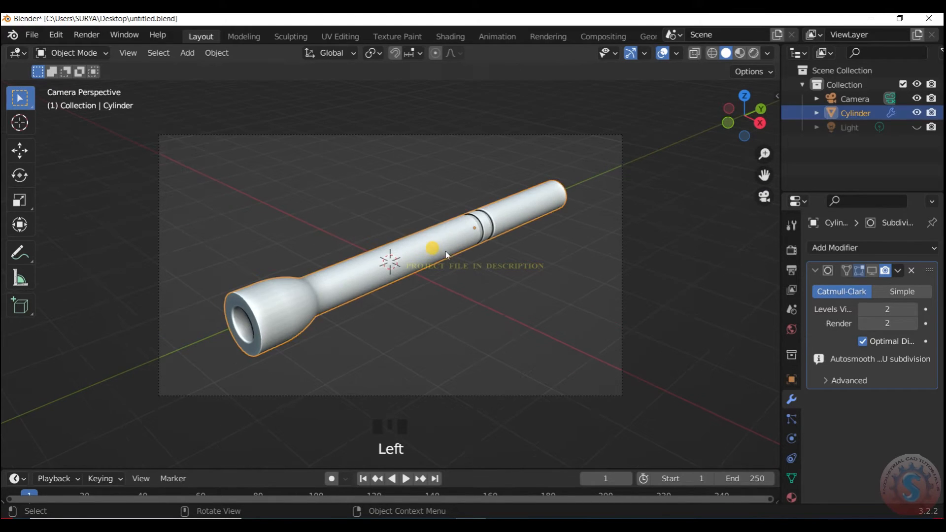
key("s")
key("Escape")
scroll(590, 313, "down", 1)
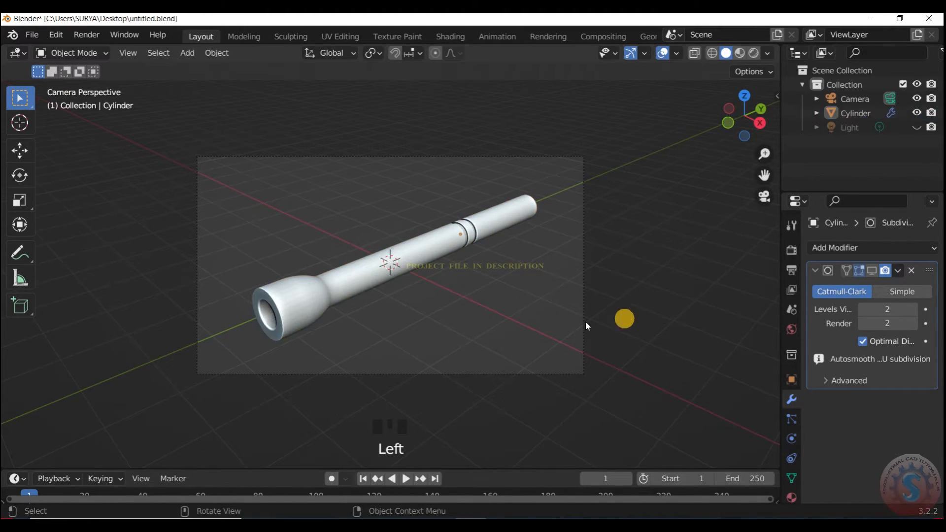
key("KP_0")
key("KP_0")
scroll(447, 265, "up", 2)
scroll(418, 246, "up", 1)
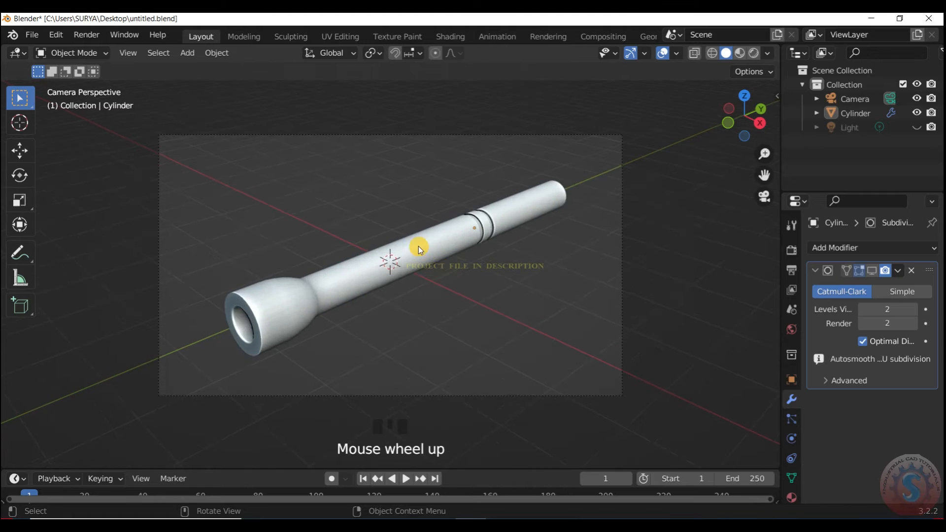
left_click(419, 246)
key("g")
left_click(663, 252)
left_click(673, 260)
- Save the flashlight project to the existing file untitled.blend
key("ctrl+s")
scroll(673, 276, "down", 1)
scroll(389, 274, "down", 4)
scroll(381, 266, "up", 5)
scroll(426, 230, "down", 3)
scroll(434, 233, "down", 2)
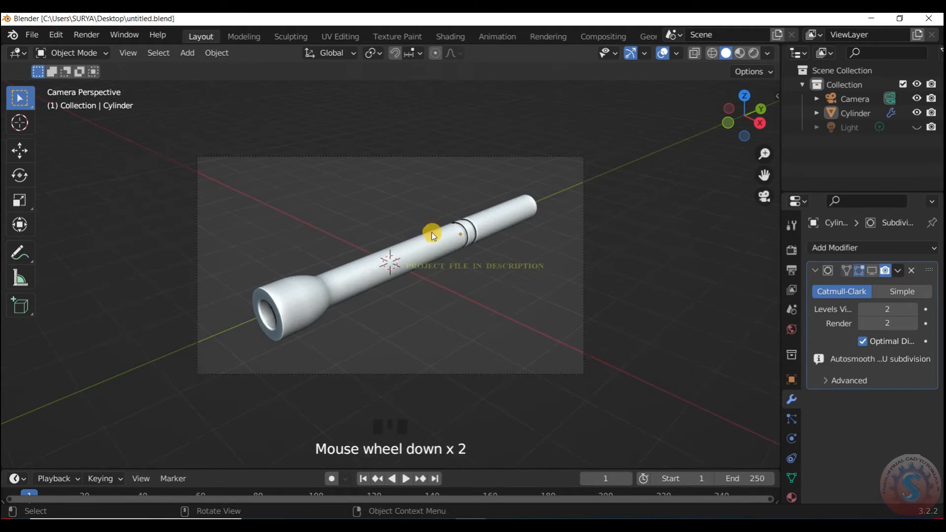
scroll(407, 240, "up", 1)
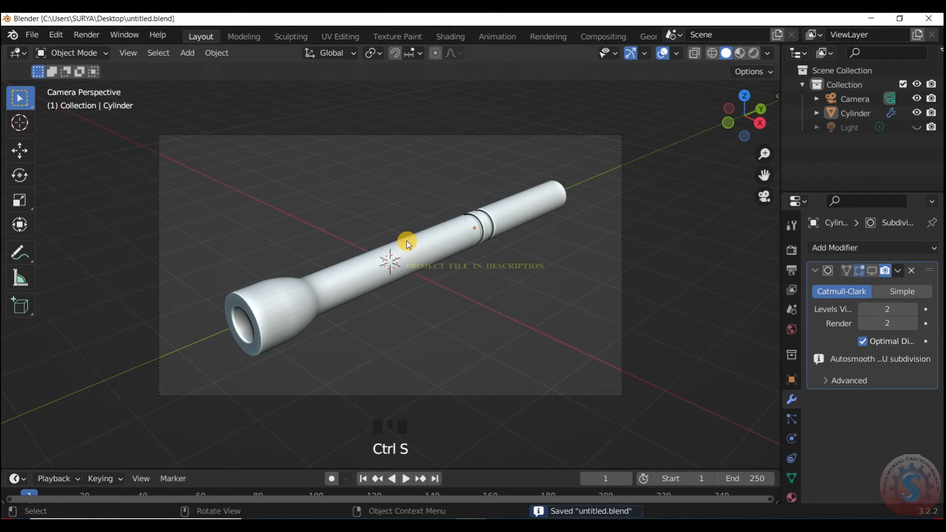
scroll(406, 241, "down", 1)
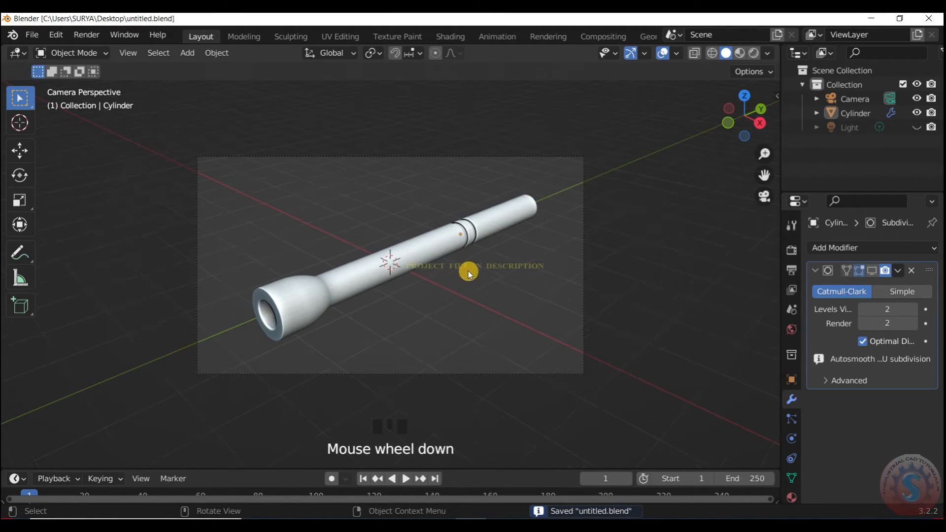
scroll(455, 318, "down", 1)
- Hide the viewport overlays in the camera view
scroll(493, 286, "up", 2)
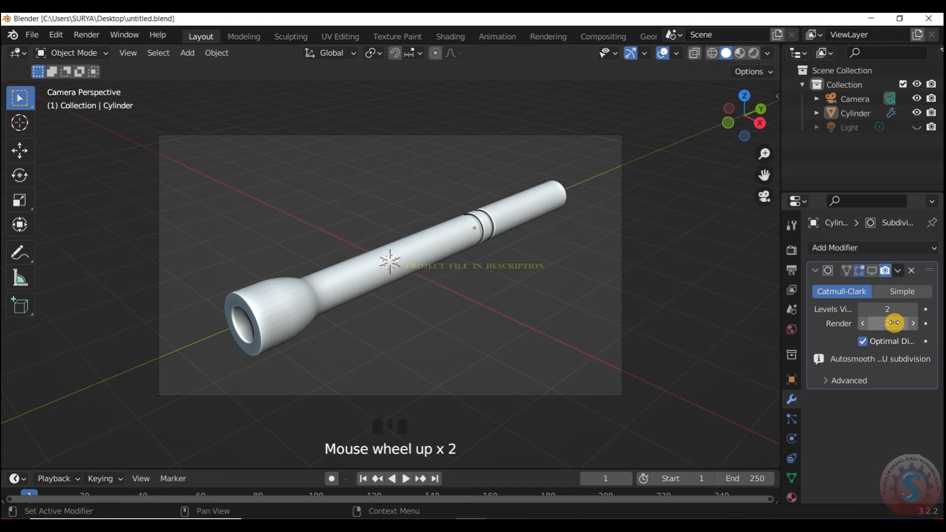
scroll(492, 232, "down", 1)
scroll(601, 157, "up", 2)
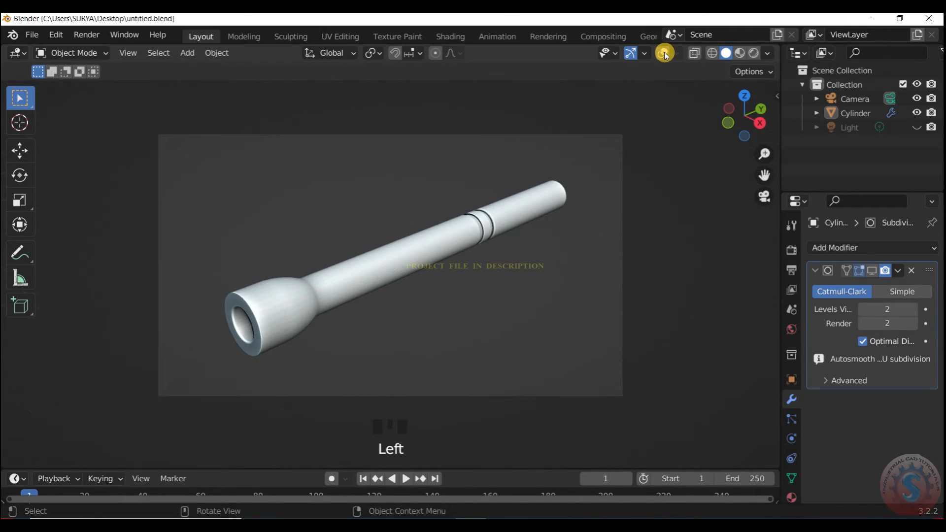
- Examine the finished flashlight's shape through the camera at different zoom levels
scroll(365, 220, "up", 1)
scroll(421, 215, "up", 1)
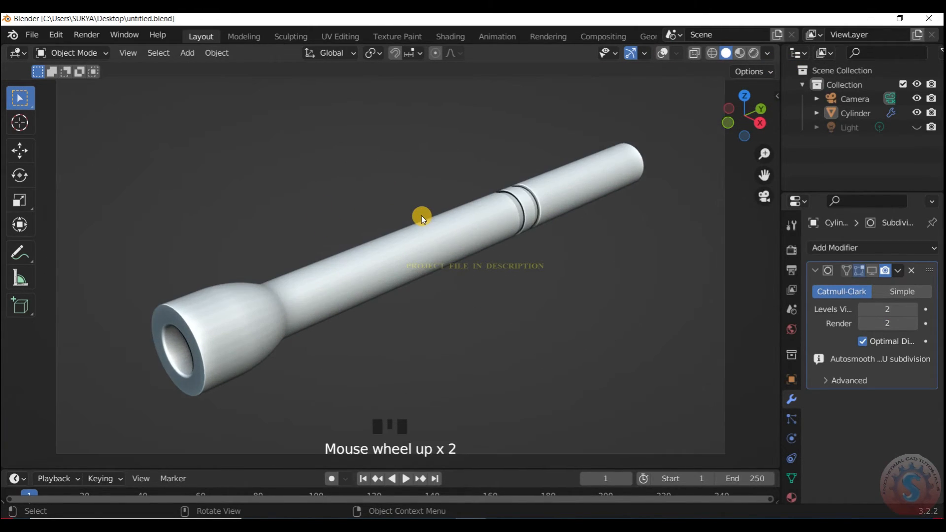
scroll(422, 215, "down", 1)
scroll(422, 215, "up", 1)
scroll(416, 227, "down", 1)
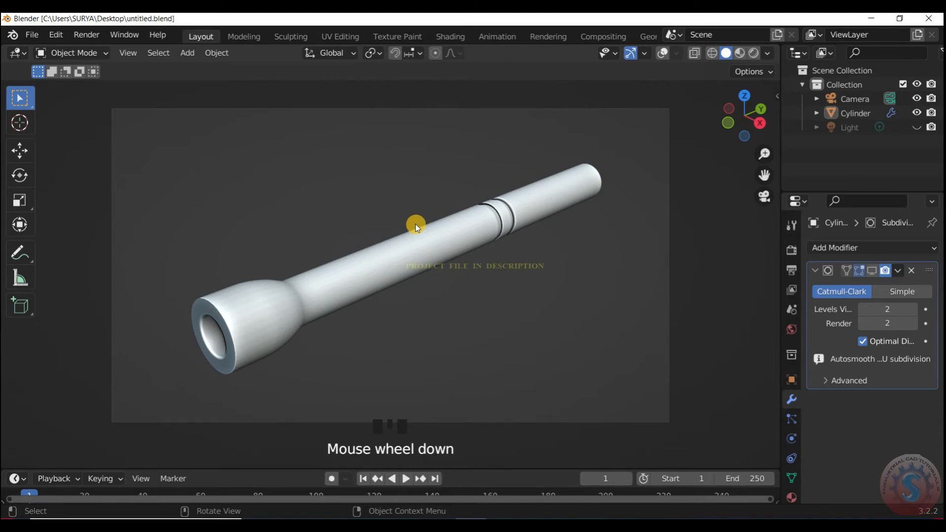
scroll(415, 225, "down", 2)
scroll(417, 225, "up", 2)
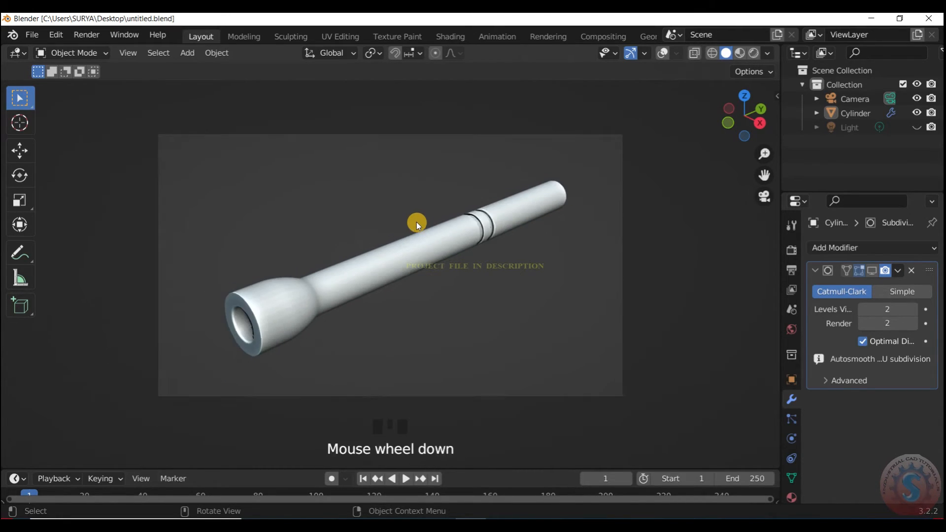
scroll(417, 224, "down", 2)
scroll(417, 225, "up", 2)
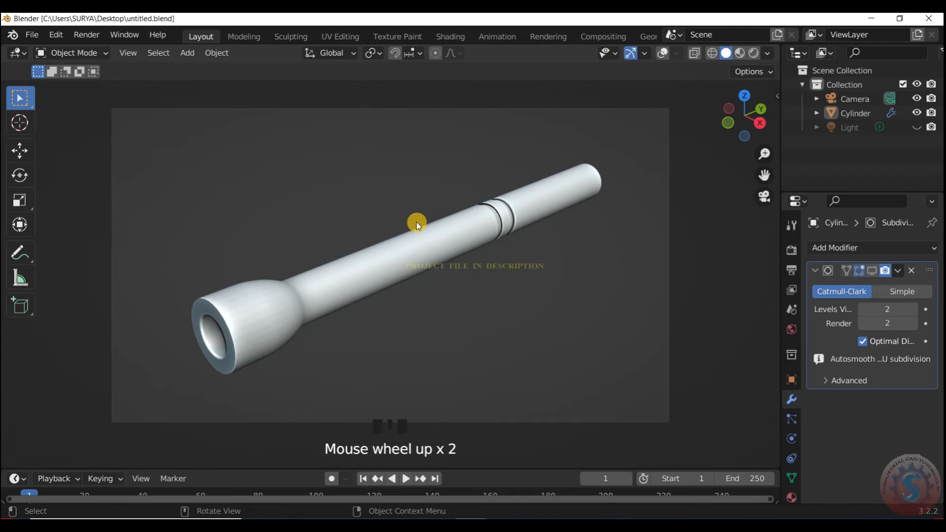
- Show the viewport overlays again and open the flashlight mesh for editing at its tail opening
scroll(418, 223, "down", 1)
scroll(419, 225, "up", 1)
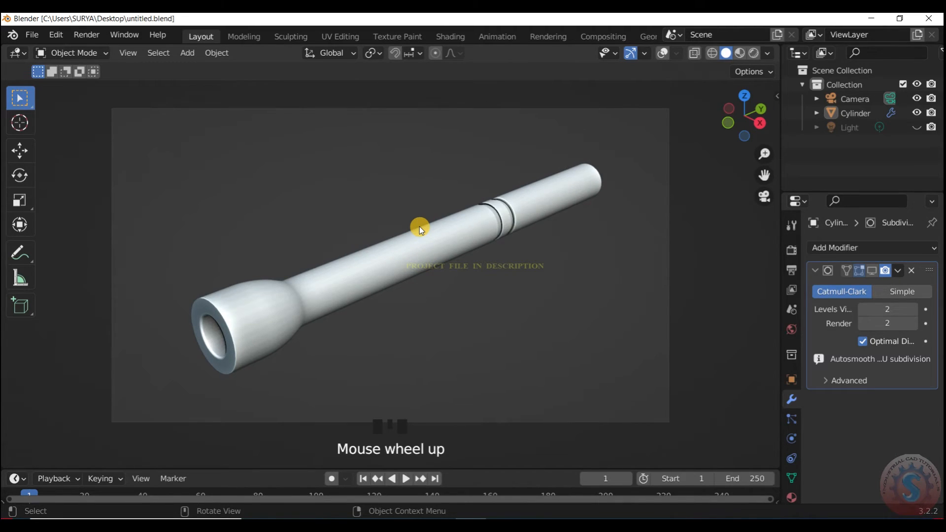
scroll(433, 224, "down", 1)
key("KP_0")
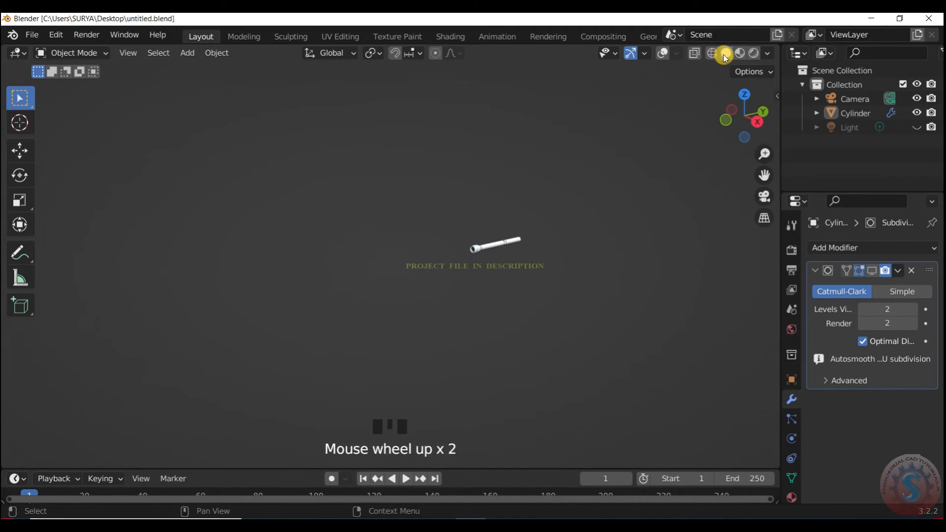
left_click(677, 53)
left_click(71, 53)
left_click(71, 83)
scroll(718, 161, "up", 3)
left_click_drag(745, 118, 501, 233)
scroll(475, 218, "up", 2)
scroll(528, 199, "down", 1)
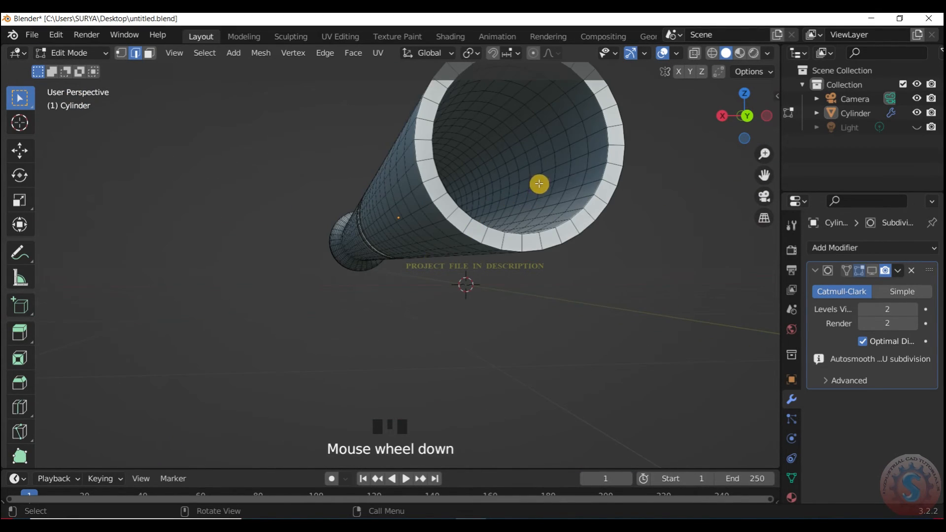
- Add an edge loop around the middle of the flashlight's tail rim and bevel it
left_click(616, 157)
left_click(616, 157)
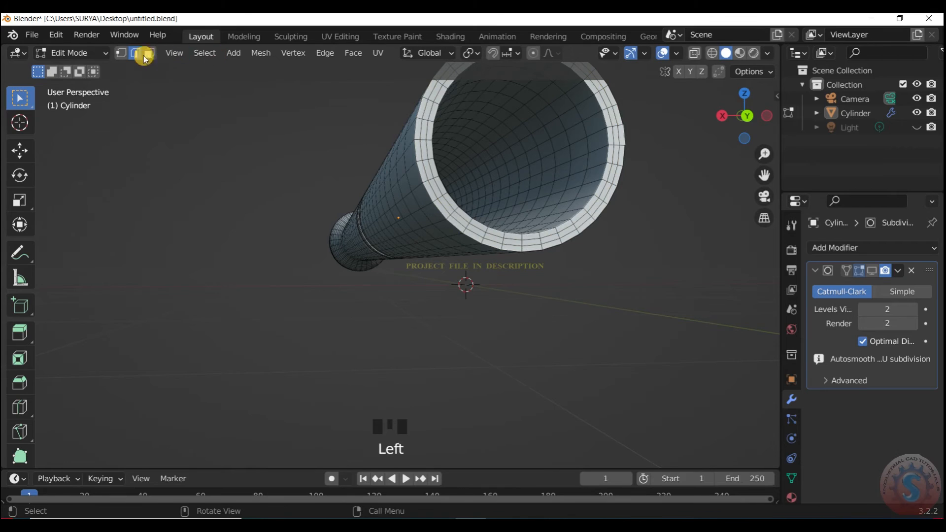
key("ctrl+b")
left_click(635, 163)
left_click_drag(739, 101, 761, 105)
- Return the flashlight to Object Mode and bring it back into the camera view
left_click(72, 54)
left_click(74, 69)
scroll(508, 250, "up", 1)
right_click(545, 209)
scroll(755, 103, "down", 2)
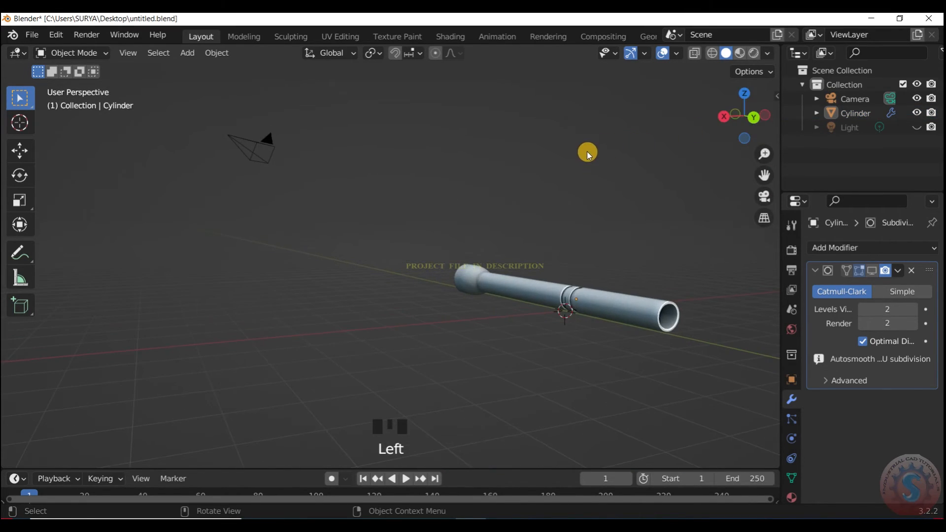
key("KP_0")
scroll(365, 266, "up", 2)
scroll(386, 250, "down", 3)
scroll(390, 249, "up", 2)
- Open the flashlight in Edit Mode and examine its edge layout through the camera at different zoom levels
left_click(772, 55)
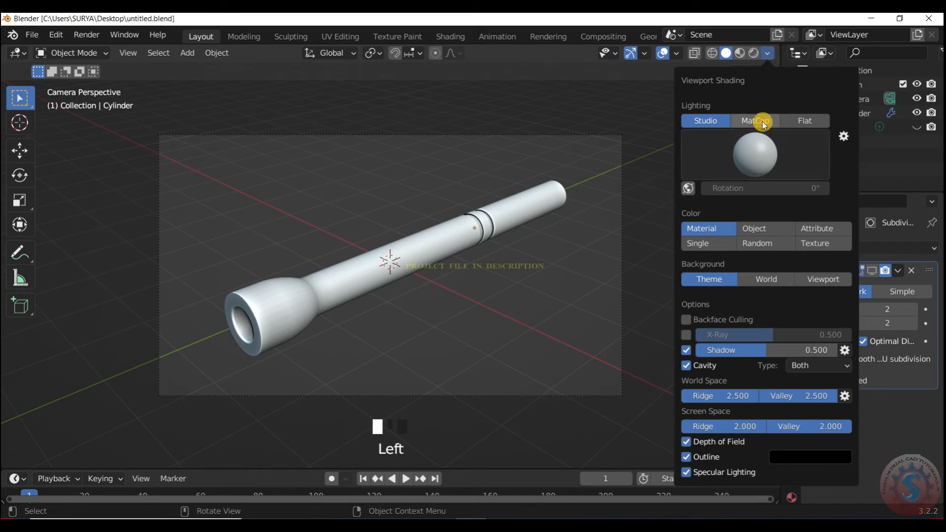
left_click(94, 52)
left_click(72, 84)
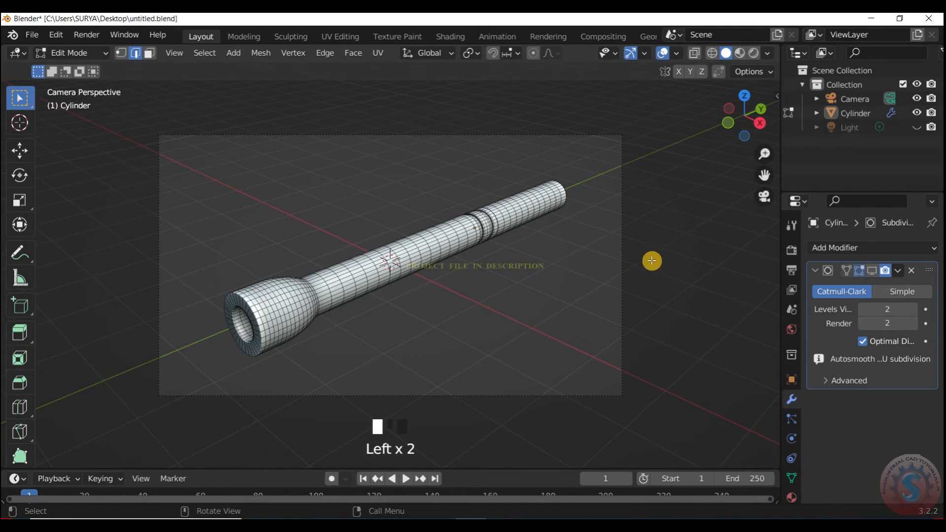
scroll(334, 285, "up", 5)
scroll(338, 296, "down", 4)
scroll(337, 337, "up", 3)
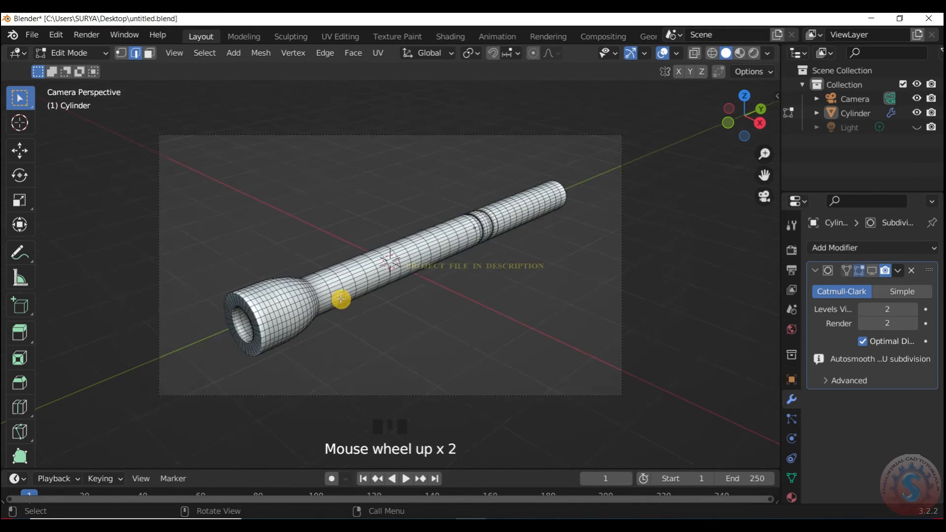
scroll(395, 307, "up", 1)
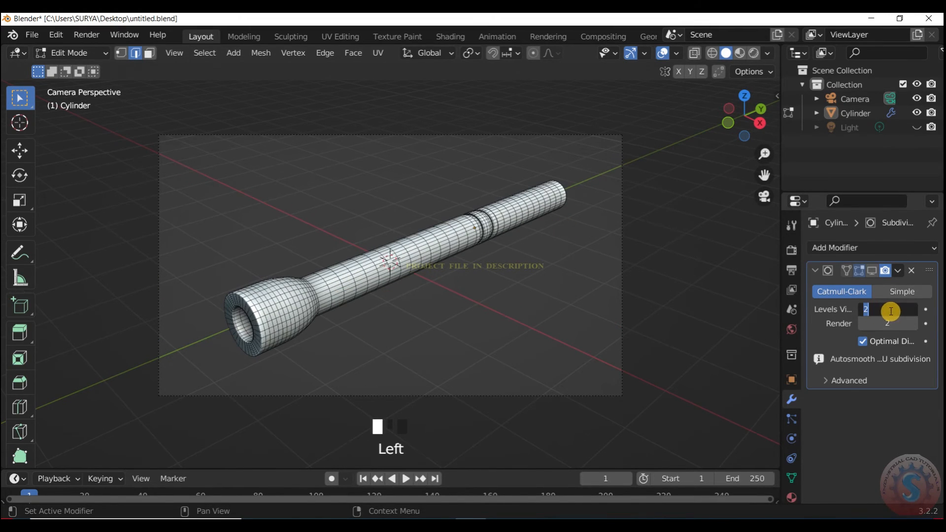
left_click(898, 270)
left_click(898, 270)
scroll(270, 266, "down", 2)
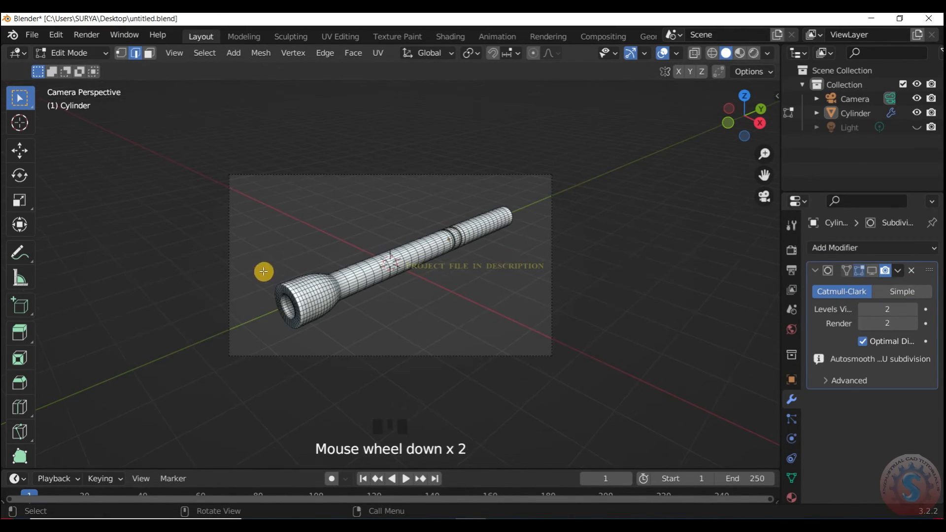
scroll(257, 331, "up", 5)
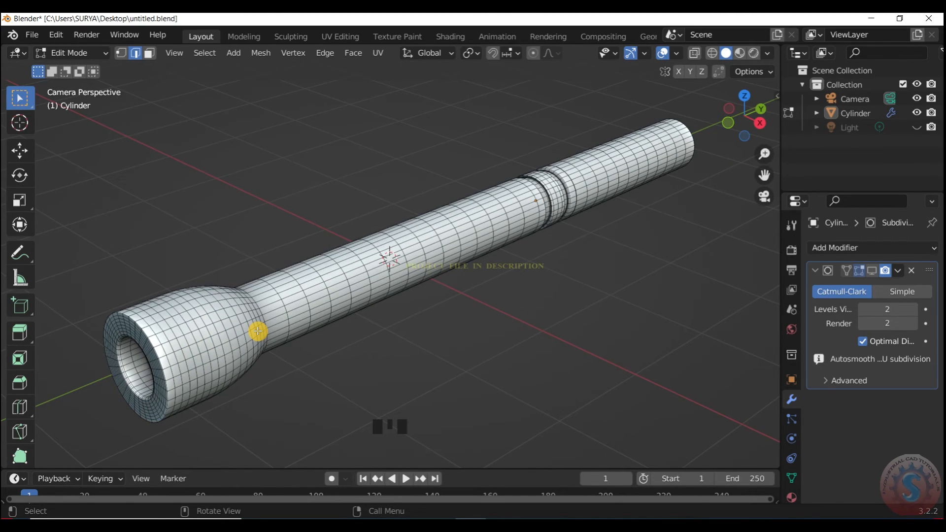
- Apply the Subdivision modifier to the flashlight in Object Mode
left_click(898, 271)
left_click(78, 54)
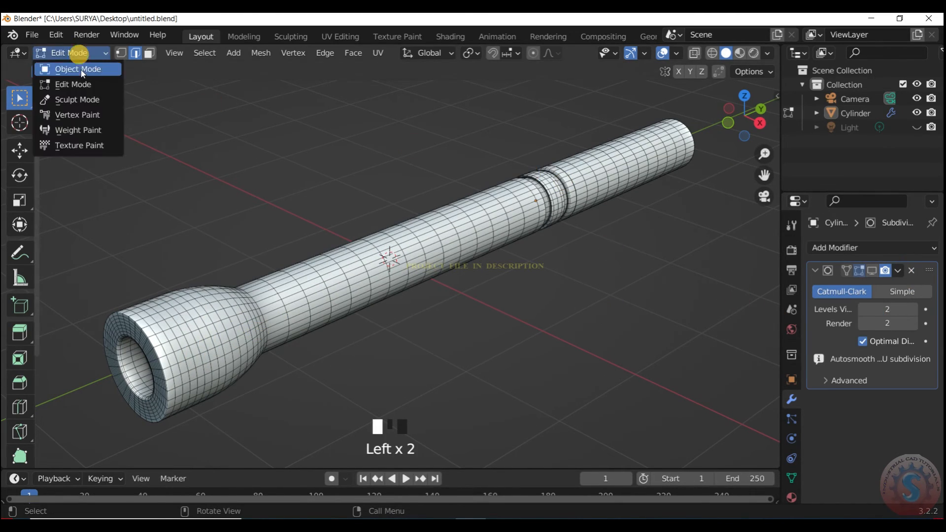
left_click(78, 69)
left_click(897, 274)
left_click(888, 287)
scroll(566, 163, "up", 1)
scroll(552, 167, "down", 1)
- Examine the flashlight's subdivided mesh in Edit Mode at different zoom levels
left_click(78, 53)
left_click(106, 85)
scroll(612, 213, "down", 2)
scroll(577, 209, "up", 1)
scroll(640, 210, "down", 2)
scroll(570, 200, "up", 5)
scroll(585, 224, "down", 7)
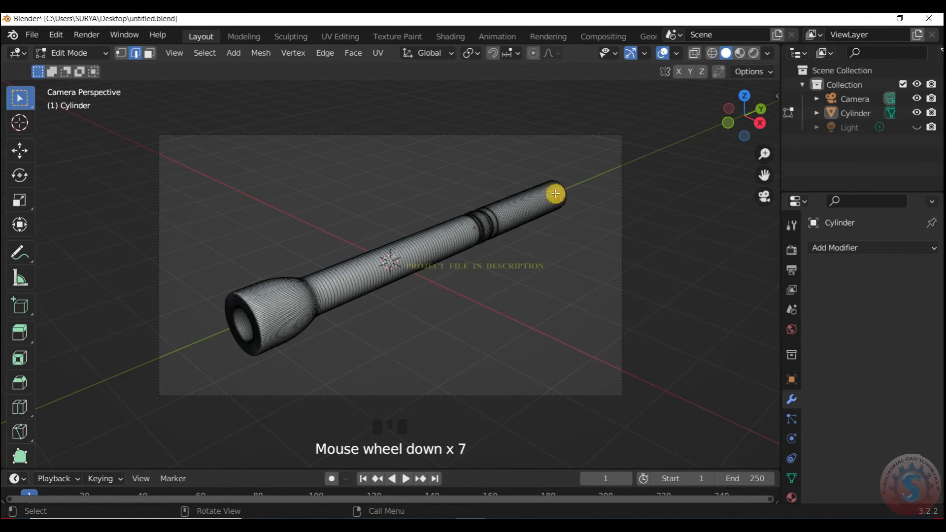
- Switch the viewport lighting to MatCap and choose the blue metallic sphere
left_click(767, 53)
left_click(690, 170)
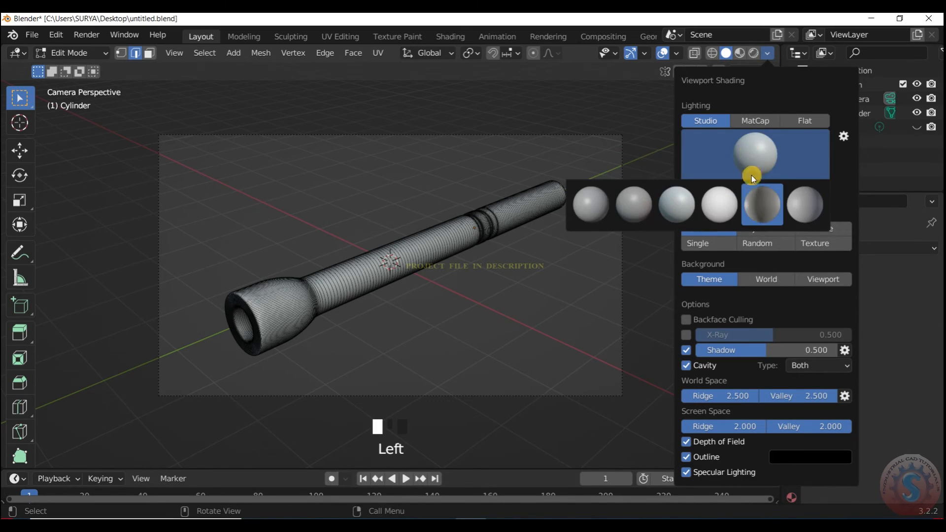
left_click(758, 121)
left_click(752, 155)
left_click(512, 284)
left_click(767, 149)
left_click(763, 246)
left_click(756, 154)
left_click(505, 291)
- Return to Object Mode and choose the glossy red MatCap for the viewport
left_click(78, 53)
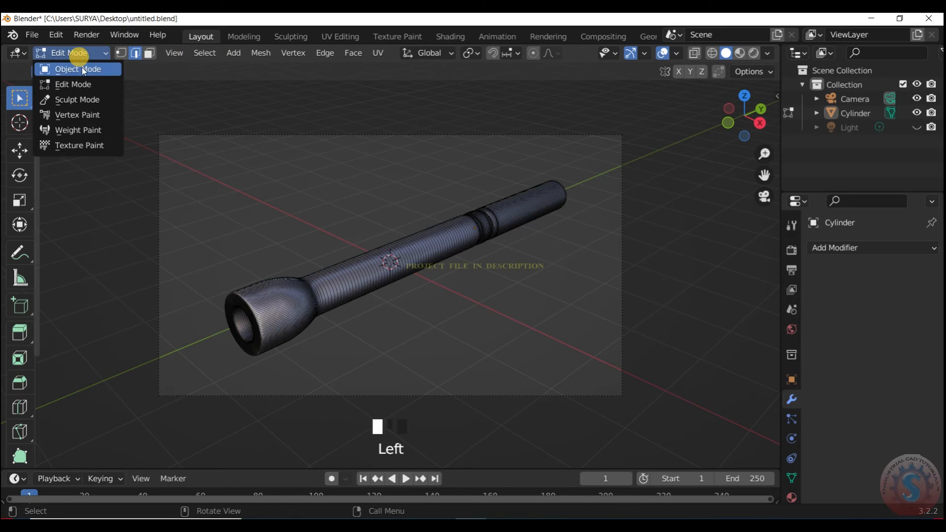
left_click(84, 71)
scroll(375, 207, "up", 2)
left_click(767, 53)
left_click(769, 159)
left_click(770, 161)
left_click(768, 160)
left_click(763, 246)
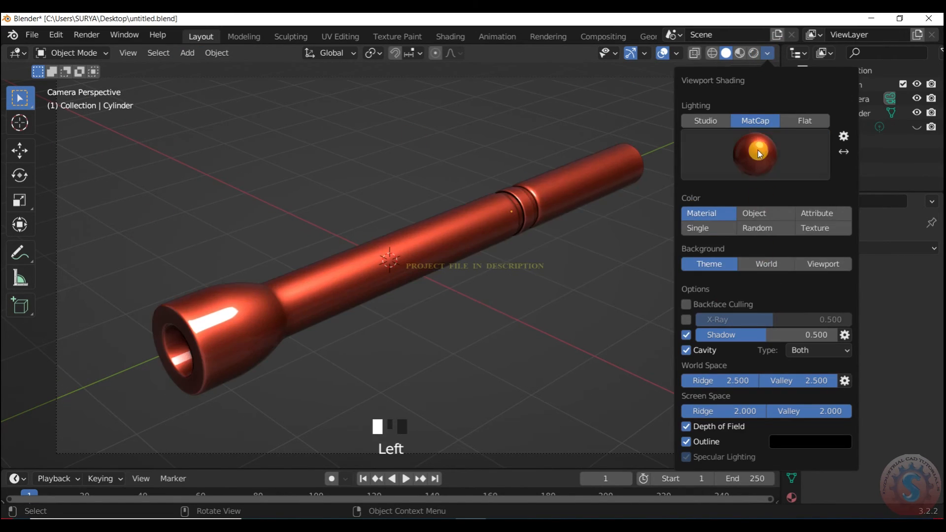
- Try other MatCap styles on the flashlight and return to the glossy red one
left_click(758, 157)
left_click(759, 158)
left_click(762, 156)
left_click(505, 291)
left_click(797, 148)
left_click(797, 149)
left_click(750, 143)
left_click(677, 291)
left_click(751, 151)
left_click(670, 223)
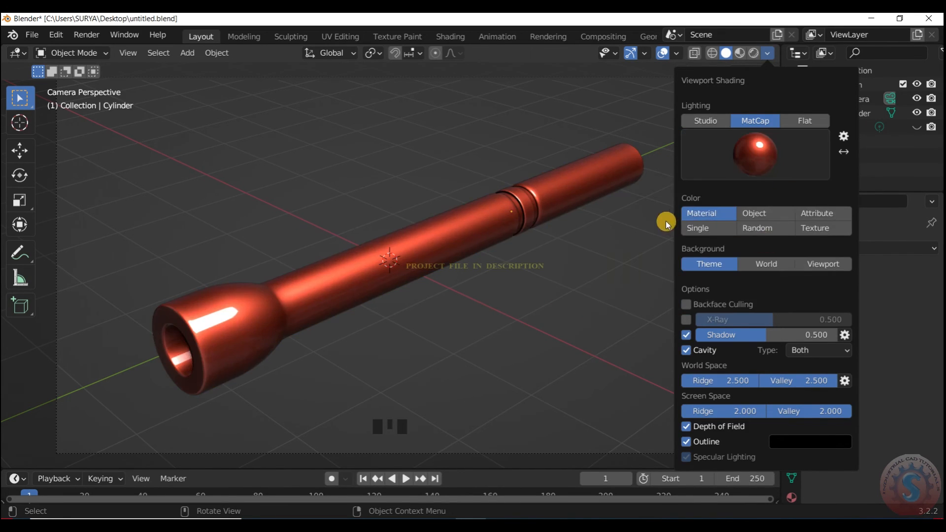
- Examine the flashlight's shape and red finish from several sides outside the camera view
scroll(636, 197, "down", 2)
left_click_drag(735, 131, 820, 77)
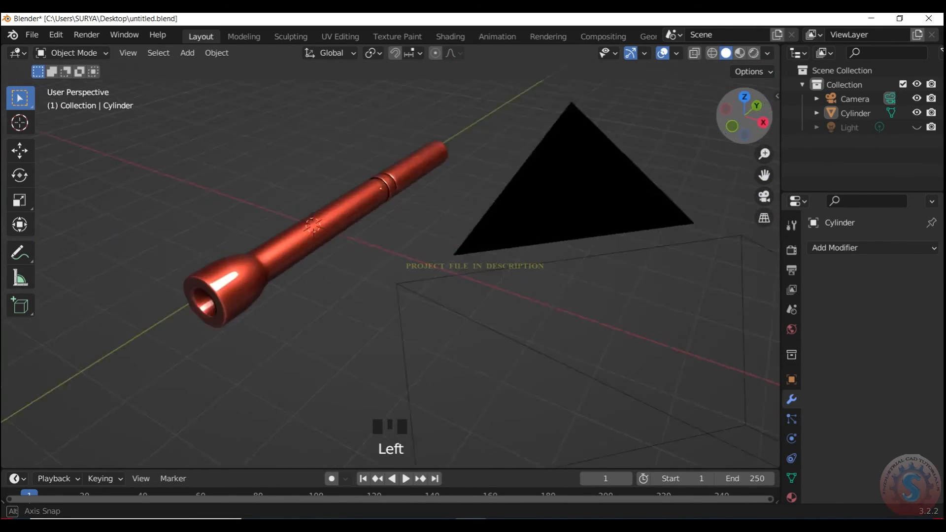
scroll(738, 112, "down", 4)
scroll(727, 146, "down", 5)
left_click_drag(764, 175, 926, 73)
scroll(751, 111, "up", 3)
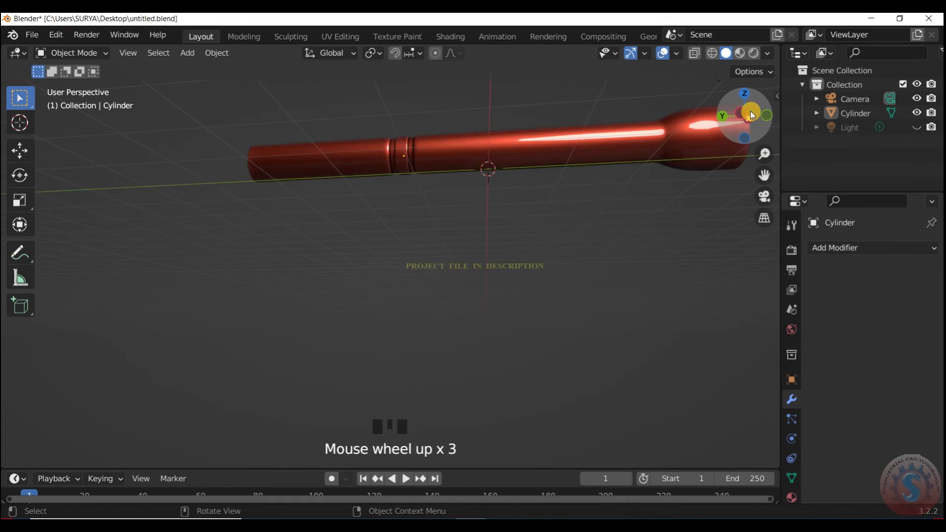
left_click(749, 117)
- Return to the camera view and change the viewport MatCap to the blue metallic sphere
key("KP_0")
scroll(531, 196, "up", 2)
scroll(531, 196, "down", 1)
left_click(768, 53)
left_click(753, 152)
left_click(538, 295)
- Save the flashlight project to the existing file untitled.blend
left_click(33, 34)
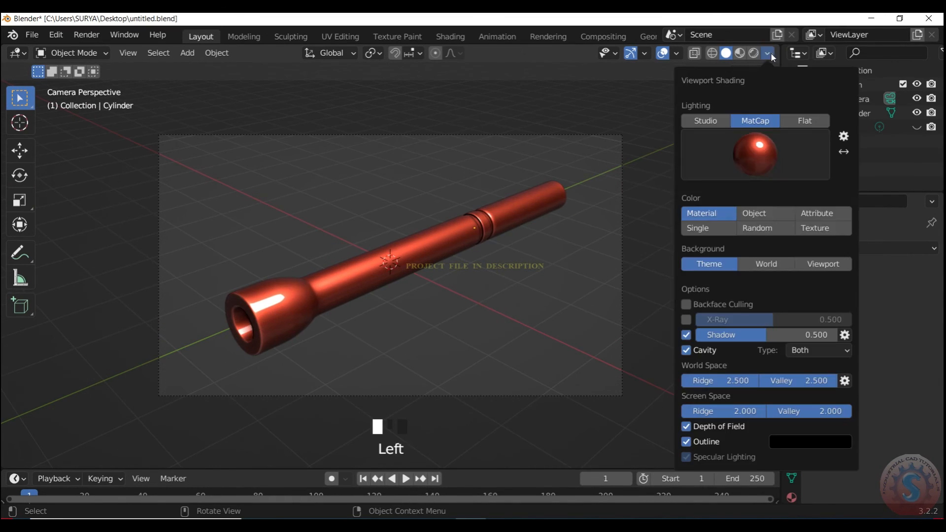
left_click(51, 128)
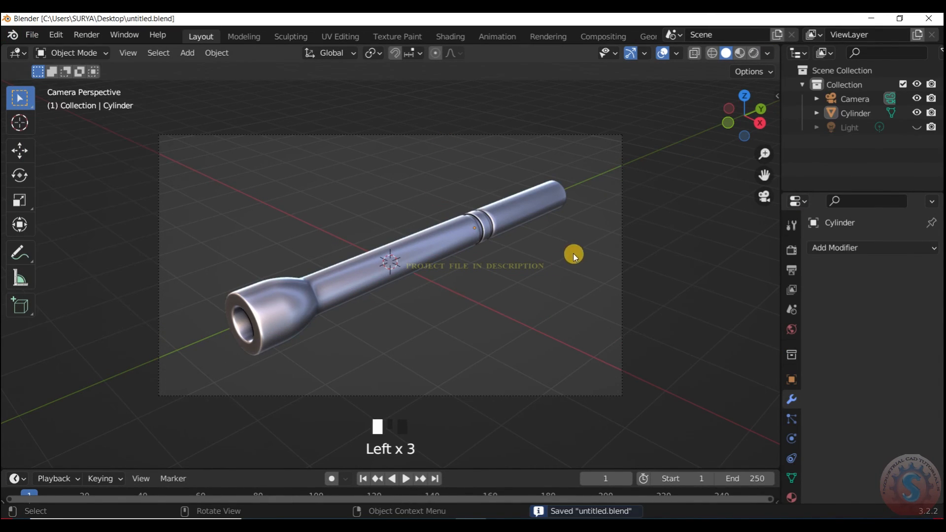
scroll(479, 262, "up", 2)
left_click(31, 33)
left_click(77, 142)
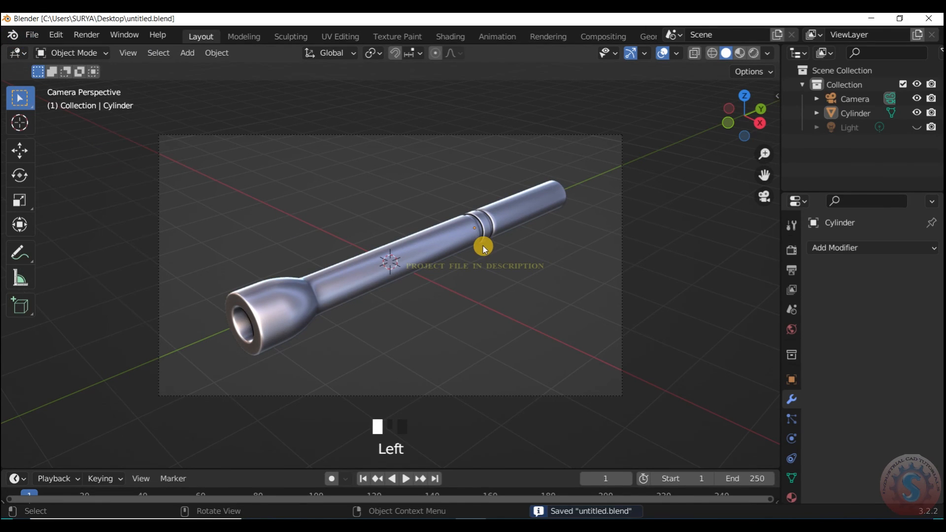
- Try several MatCap styles on the flashlight, including horizontal black-and-white stripes, and return to the blue metallic one
left_click(767, 53)
left_click(753, 152)
left_click(789, 228)
left_click(753, 152)
left_click(764, 207)
left_click(755, 147)
left_click(641, 200)
left_click(757, 148)
left_click(605, 285)
left_click(747, 169)
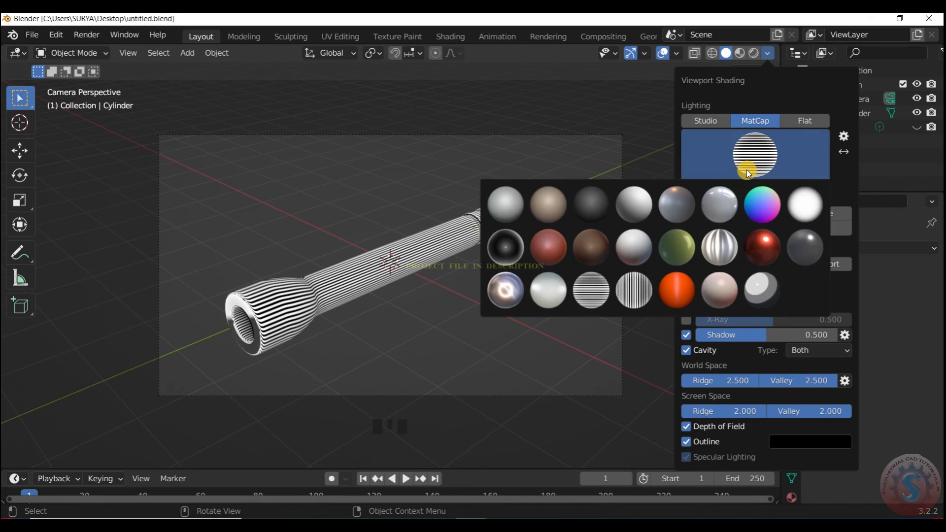
left_click(637, 301)
left_click(755, 153)
left_click(718, 281)
left_click(755, 153)
left_click(585, 294)
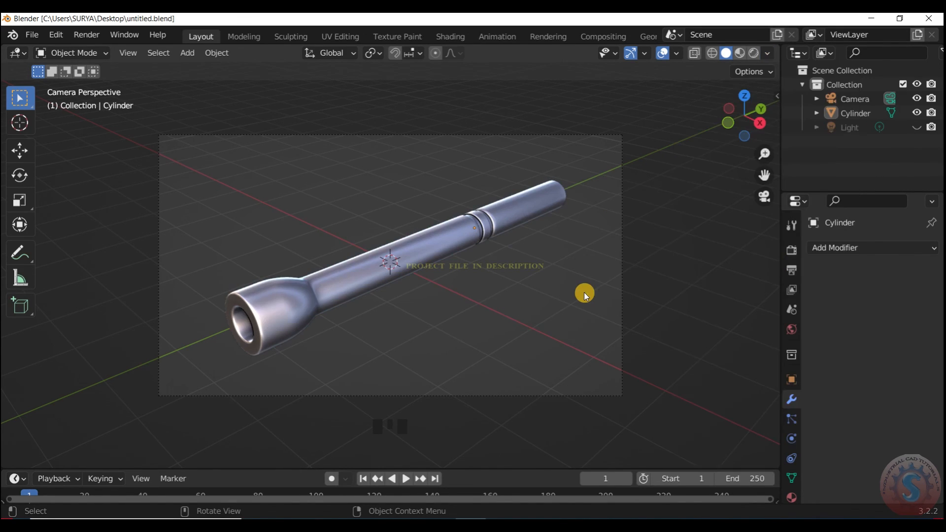
scroll(362, 249, "up", 1)
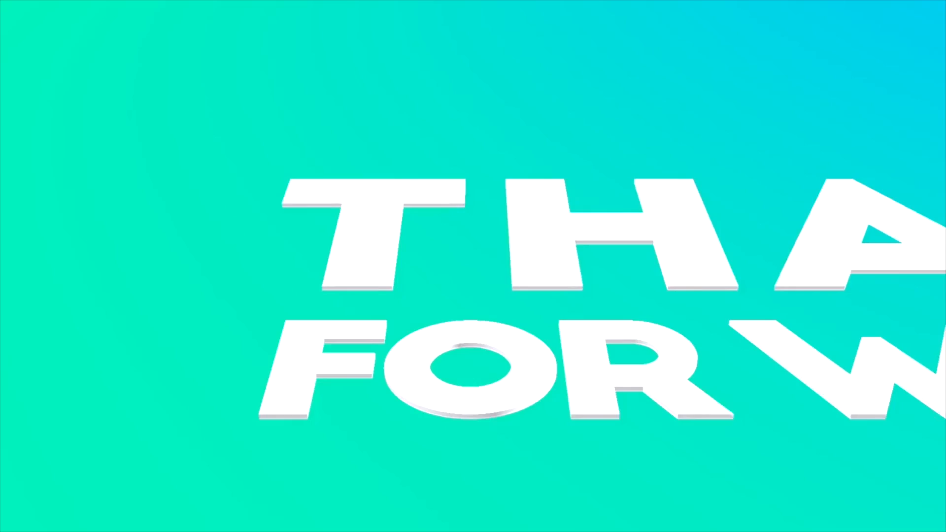